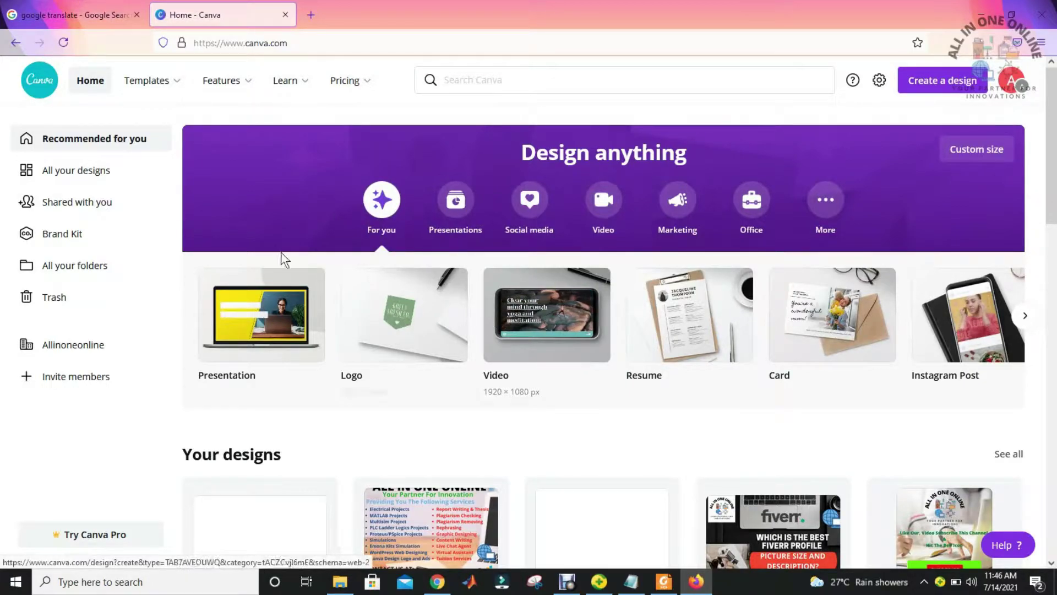
# Look through the available design types for a new design and check the custom size option.
pyautogui.moveTo(117, 99)
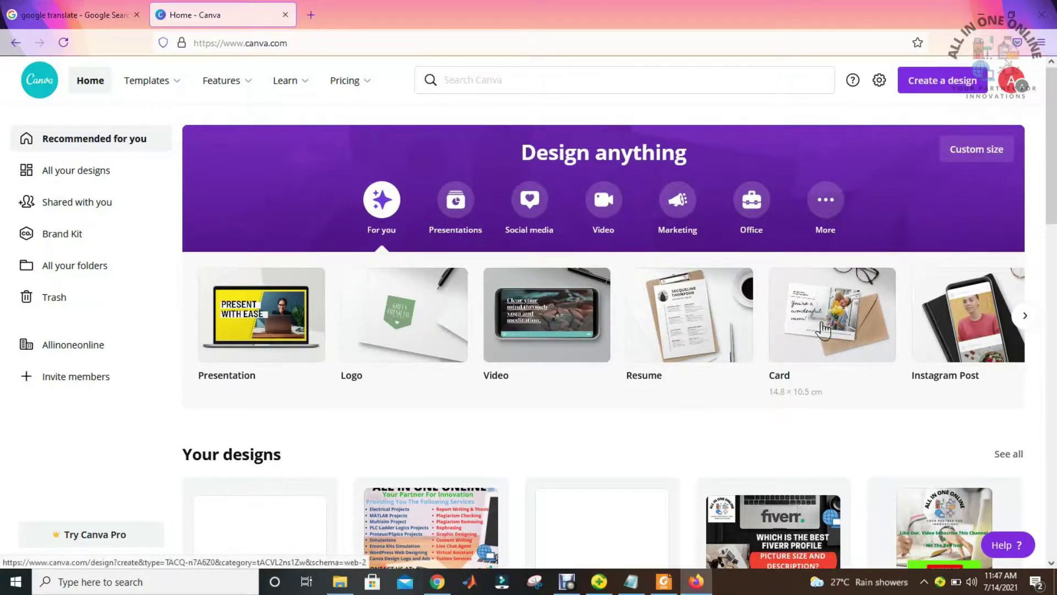
pyautogui.click(961, 91)
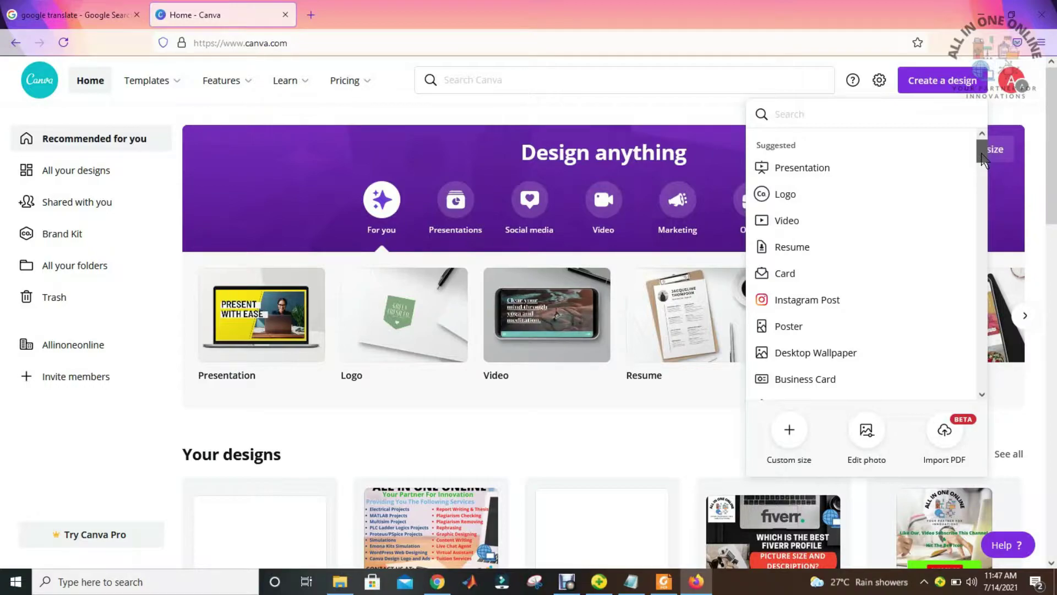
pyautogui.moveTo(985, 160)
pyautogui.mouseDown()
pyautogui.moveTo(963, 228)
pyautogui.moveTo(980, 156)
pyautogui.mouseUp()
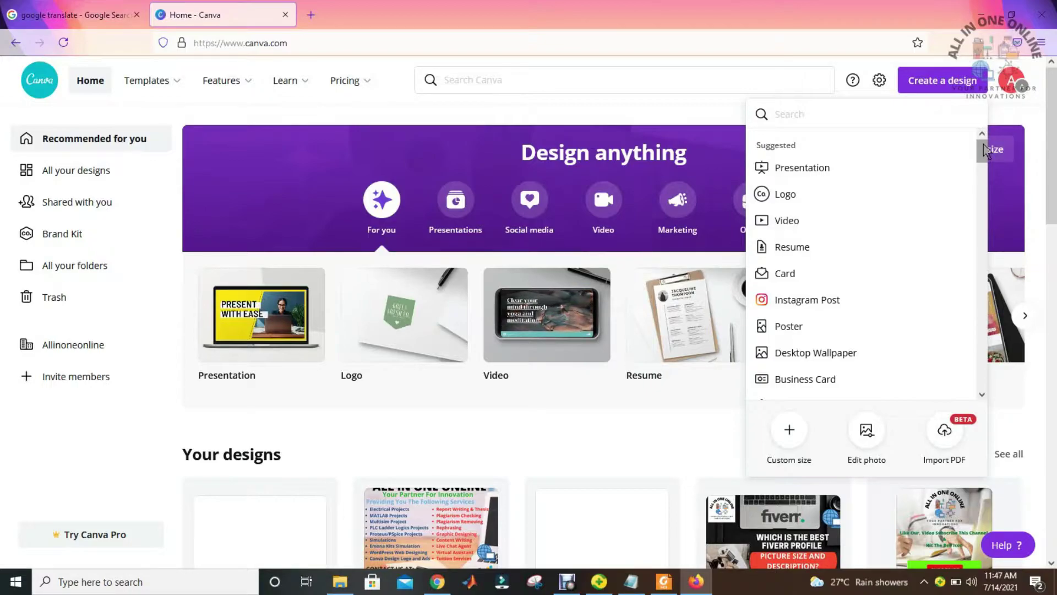
pyautogui.moveTo(984, 154); pyautogui.dragTo(964, 227)
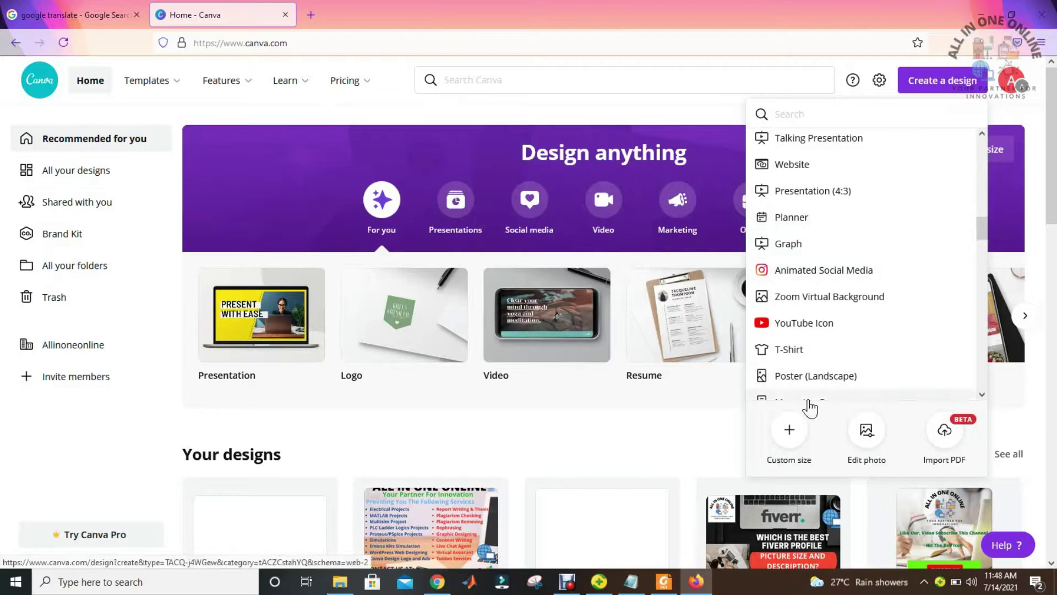
pyautogui.click(793, 431)
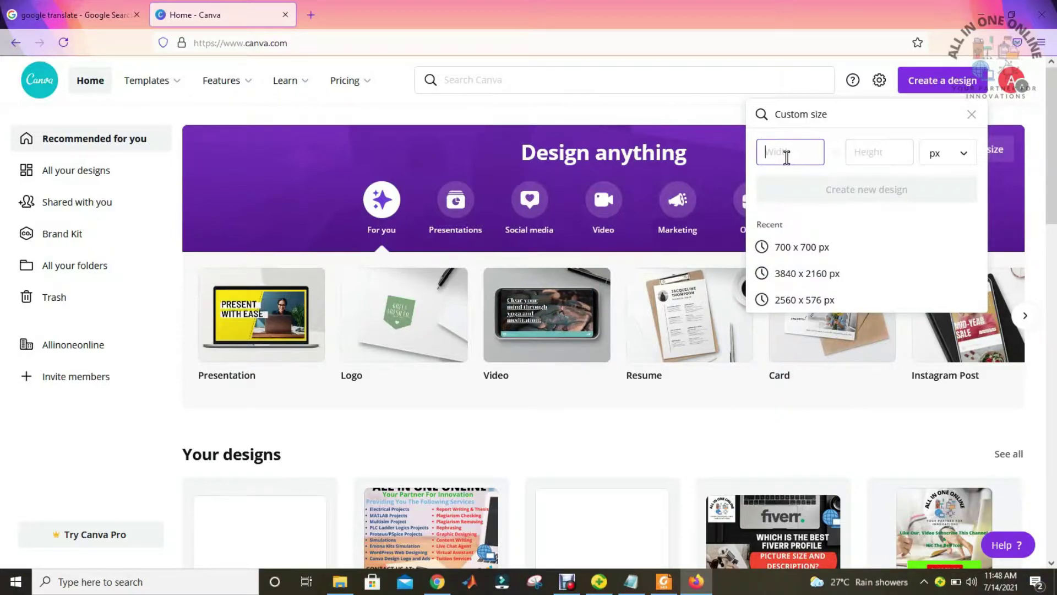
pyautogui.click(972, 114)
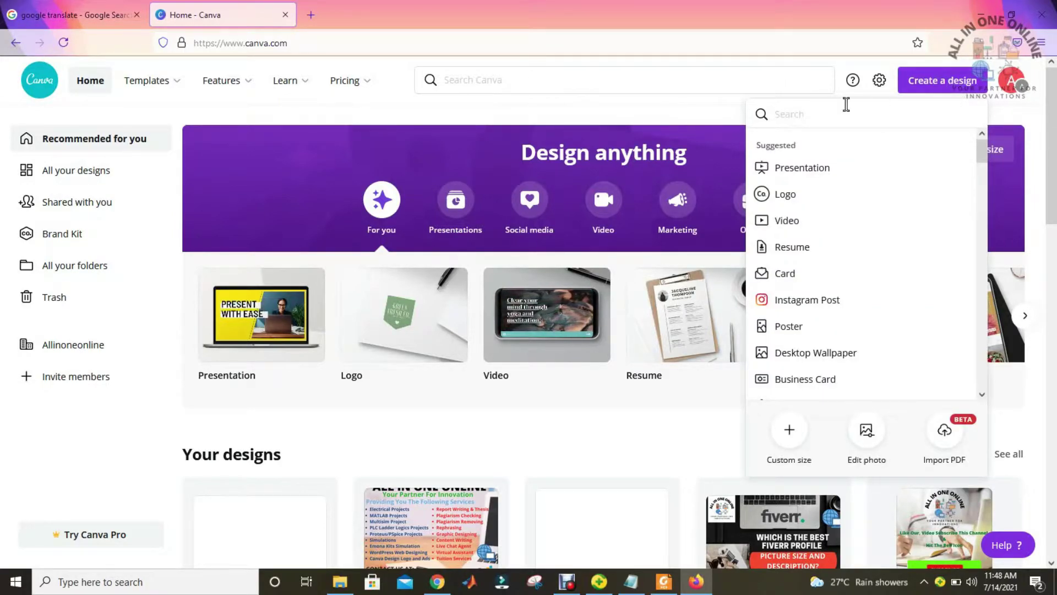
# Search the design types for "thumnail" and create a blank YouTube Thumbnail design.
pyautogui.write('th')
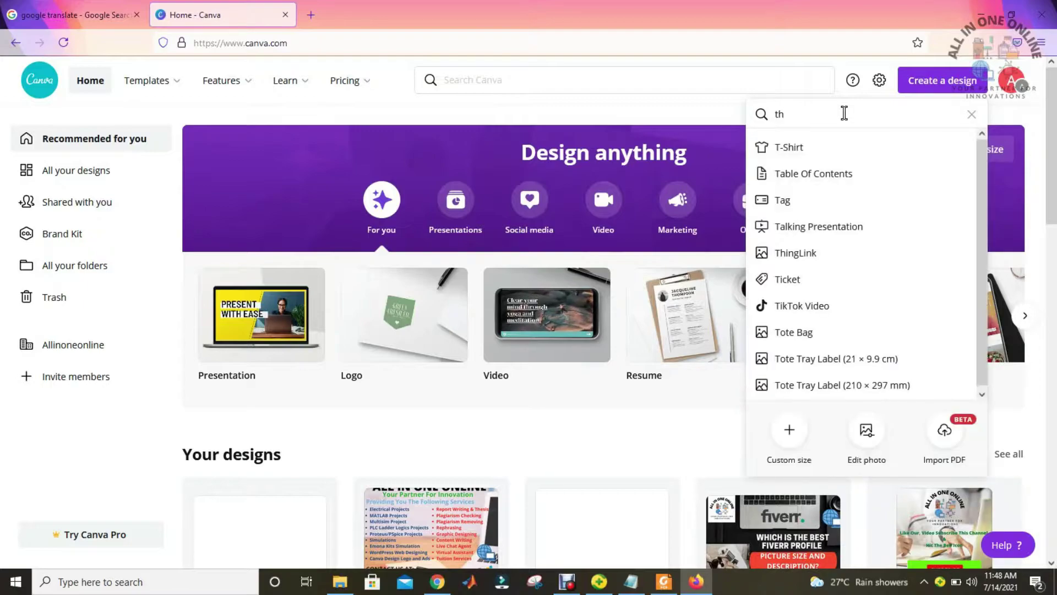
pyautogui.write('umnail')
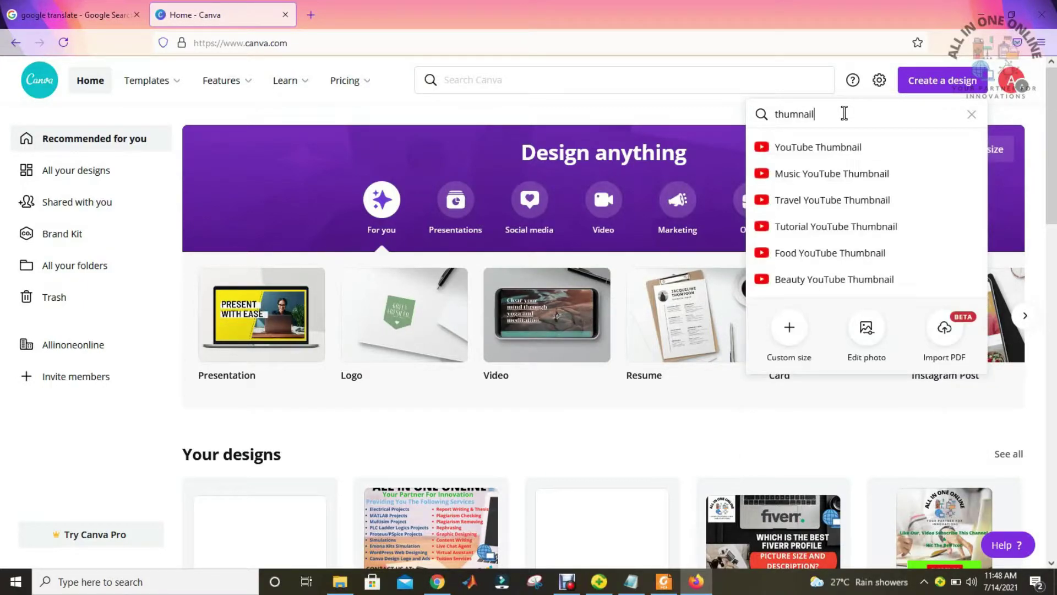
pyautogui.click(853, 148)
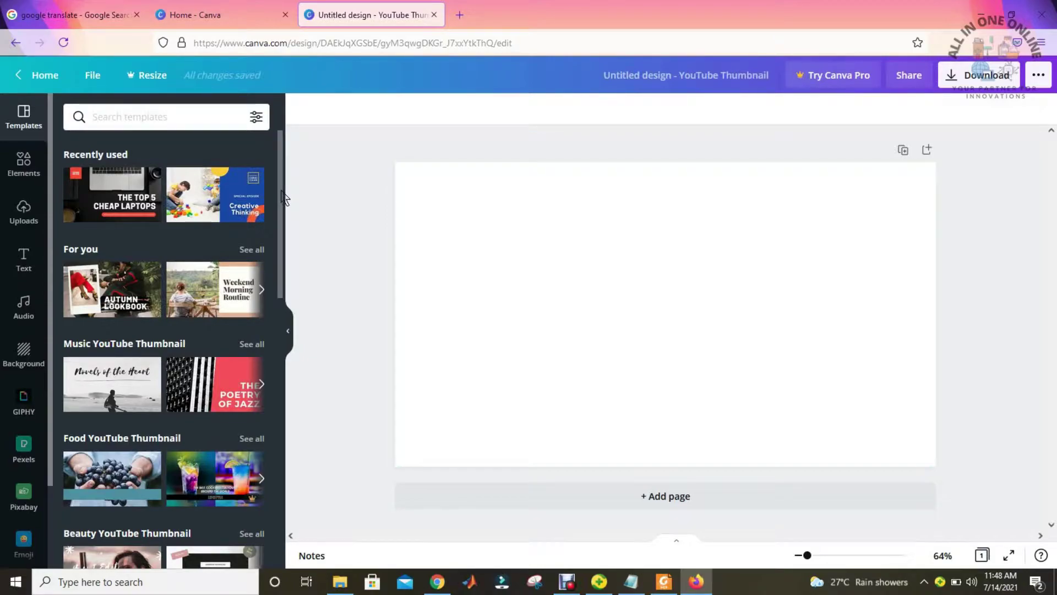
# Browse the thumbnail templates and apply the recently used "The Top 5 Cheap Laptops" template to the page.
pyautogui.scroll(-3, 284, 248)
pyautogui.scroll(-6, 285, 285)
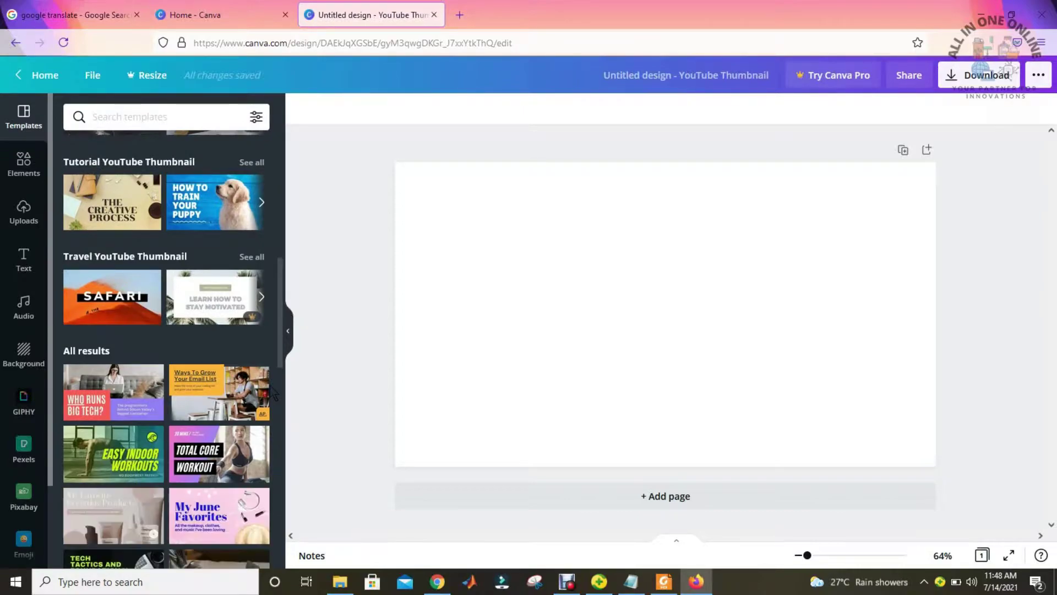
pyautogui.scroll(-10, 268, 418)
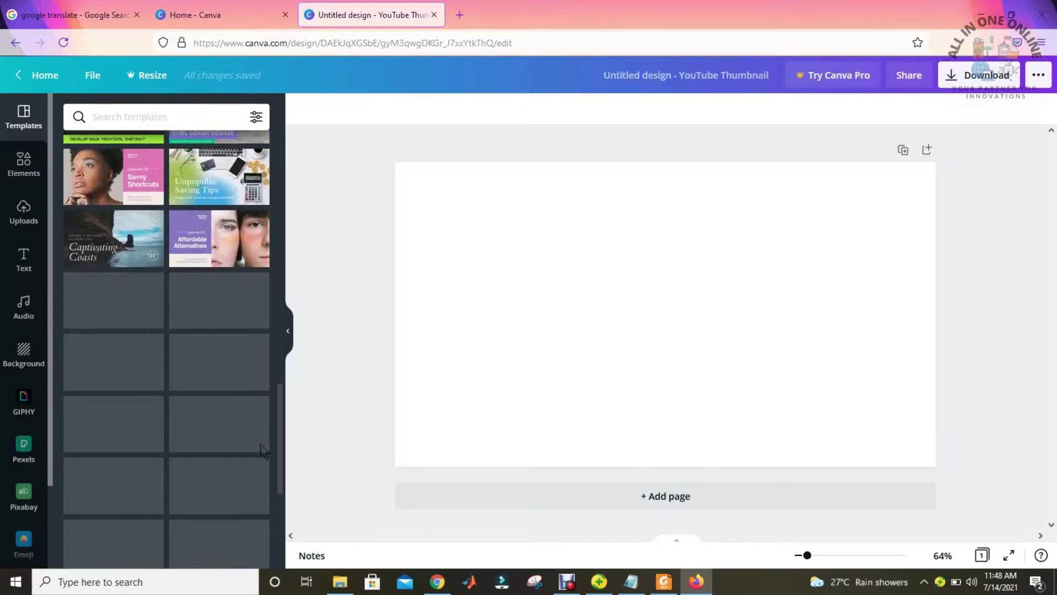
pyautogui.scroll(-1, 260, 449)
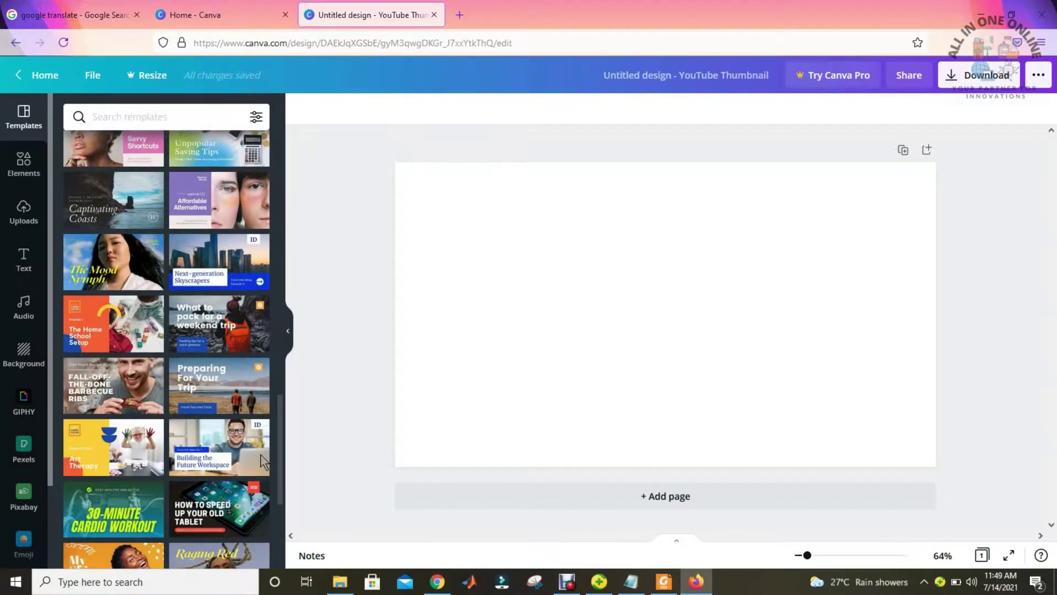
pyautogui.scroll(-10, 260, 455)
pyautogui.scroll(-5, 266, 518)
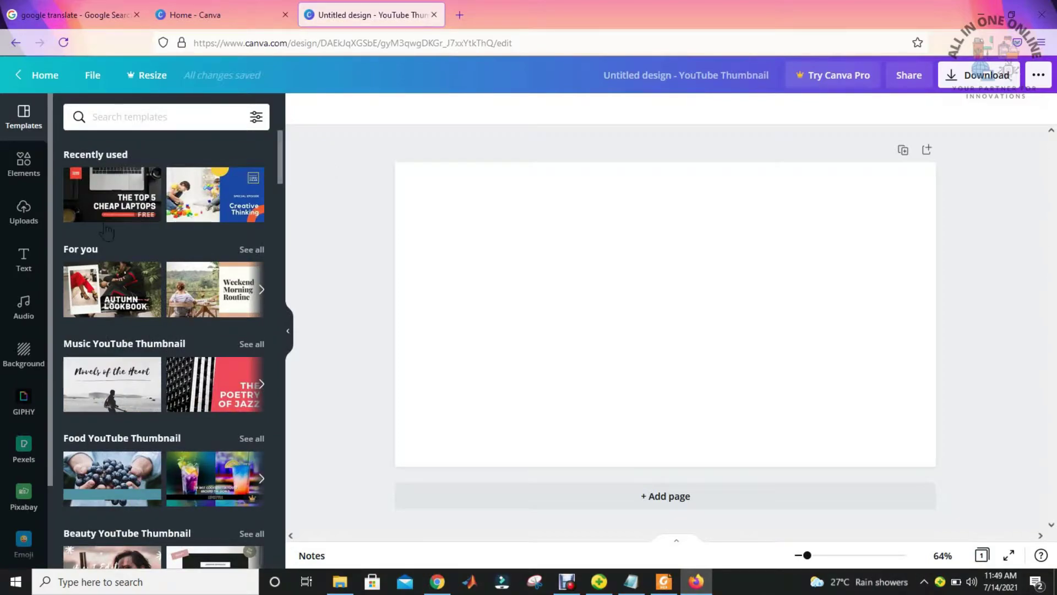
pyautogui.click(107, 220)
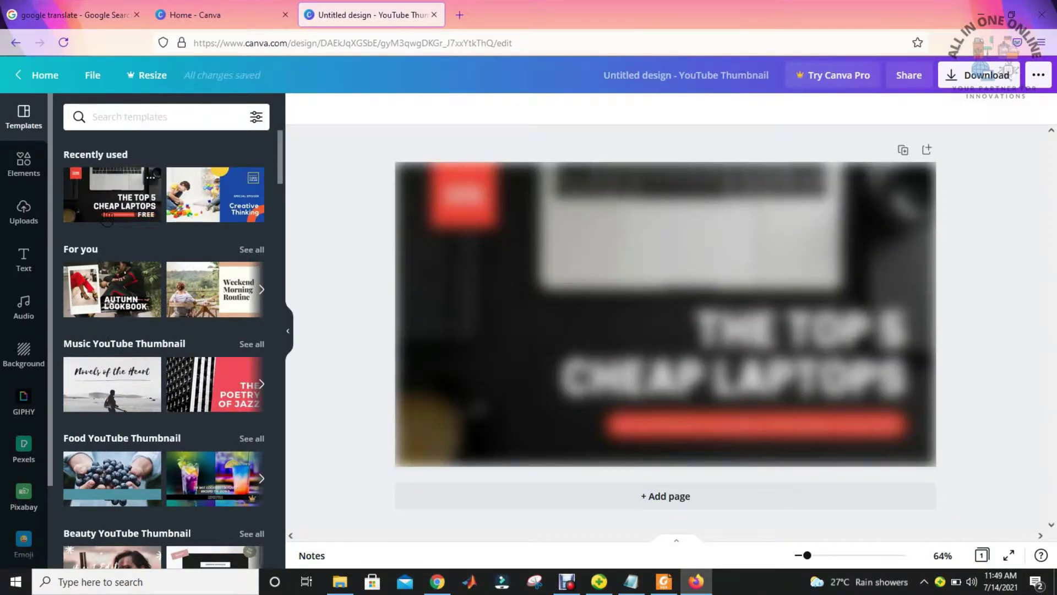
pyautogui.click(603, 220)
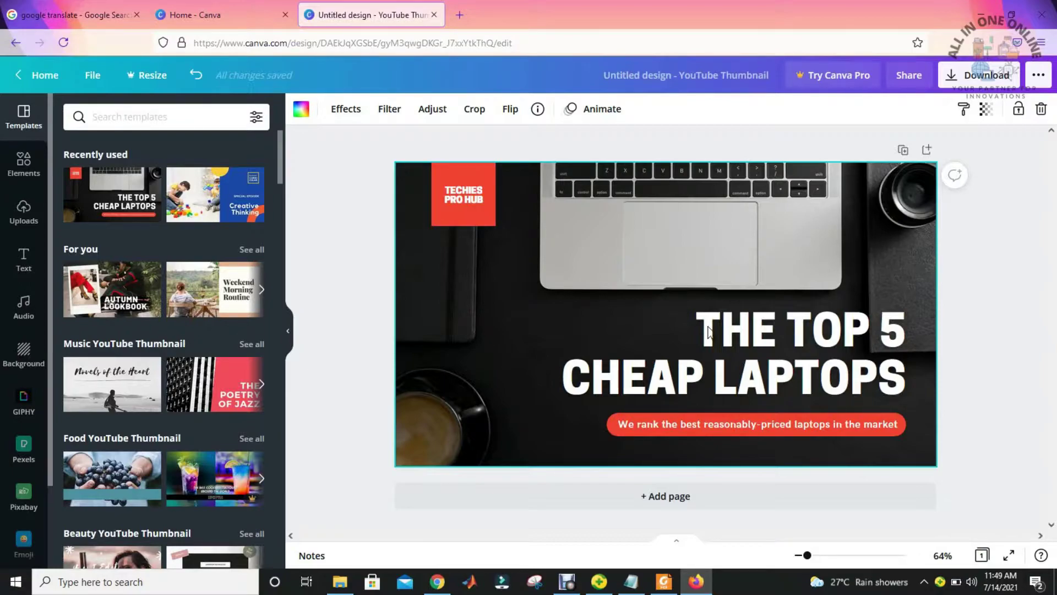
# Move the "THE TOP 5 CHEAP LAPTOPS" title slightly up and left, and open the tagline beneath it for editing.
pyautogui.click(723, 342)
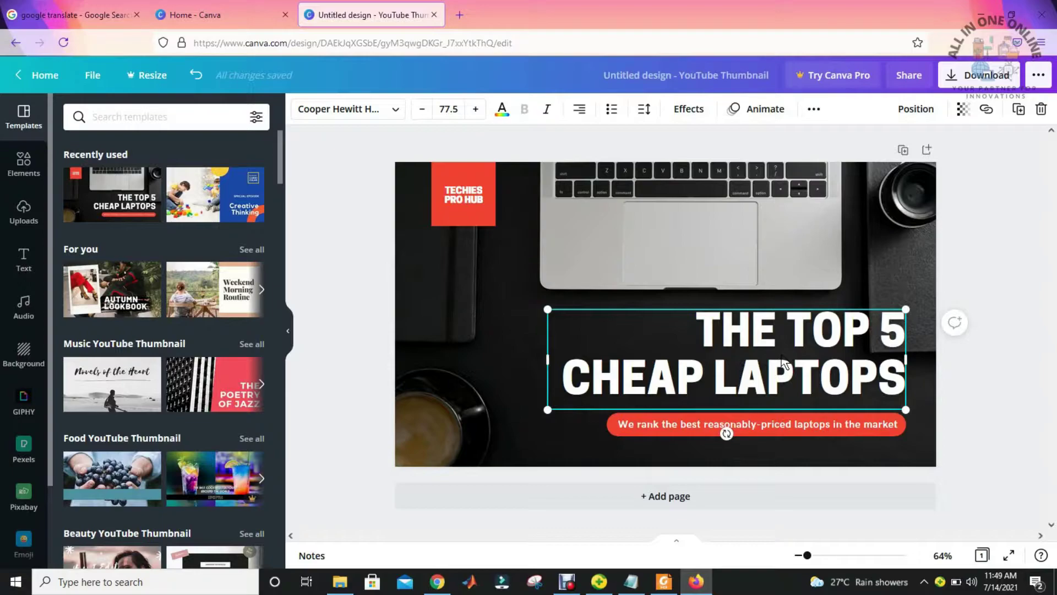
pyautogui.moveTo(785, 364); pyautogui.dragTo(779, 351)
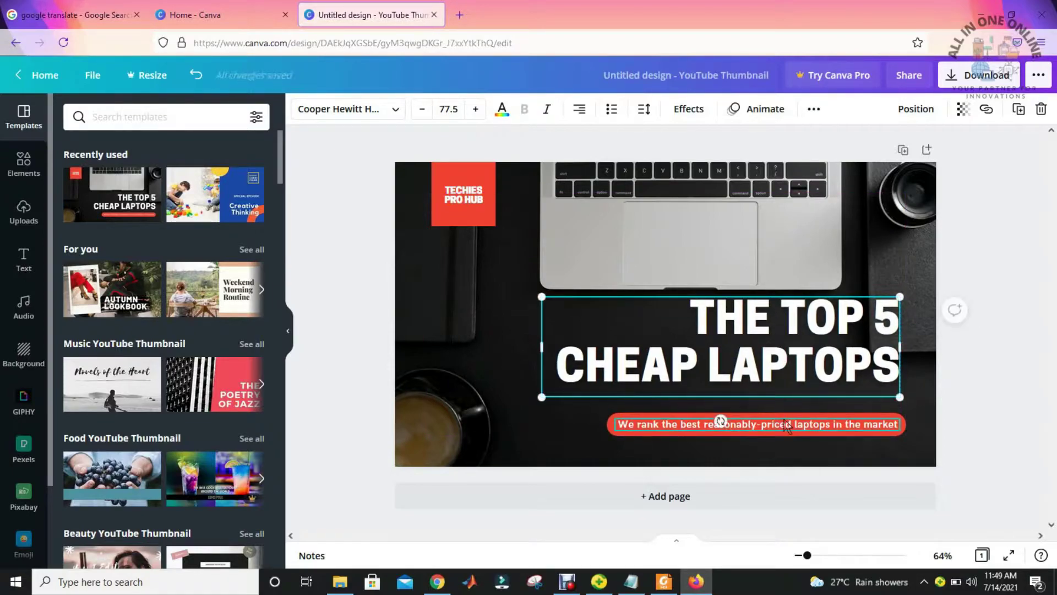
pyautogui.click(661, 429)
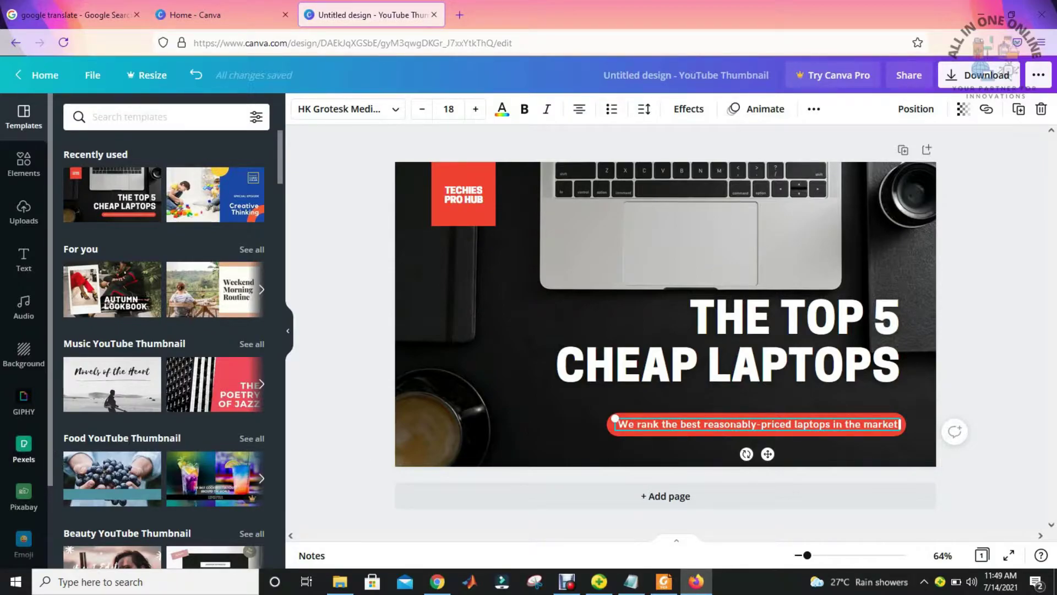
# Search the background library for "computer".
pyautogui.click(23, 355)
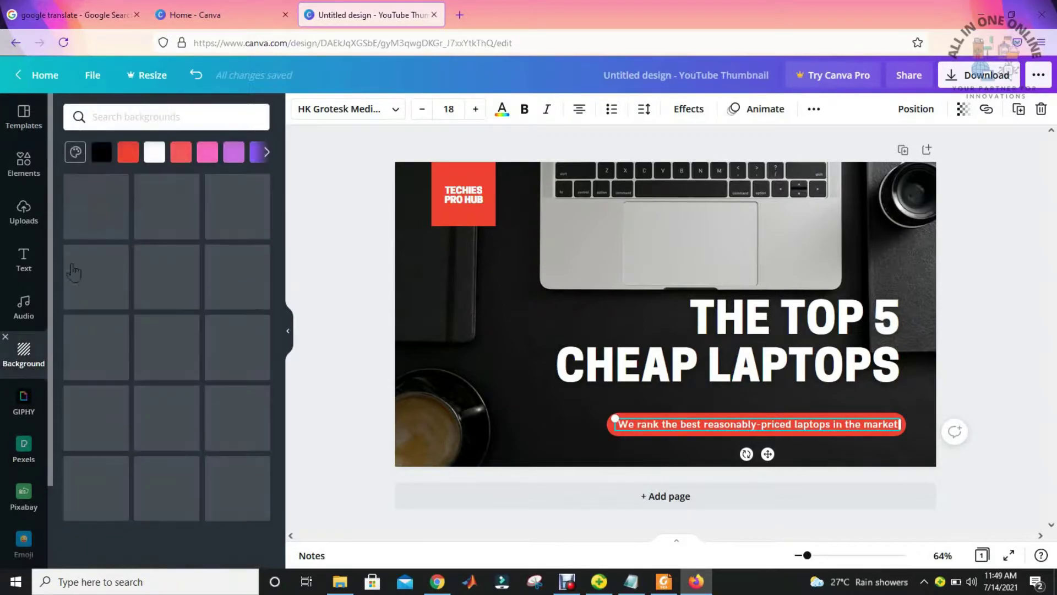
pyautogui.click(137, 119)
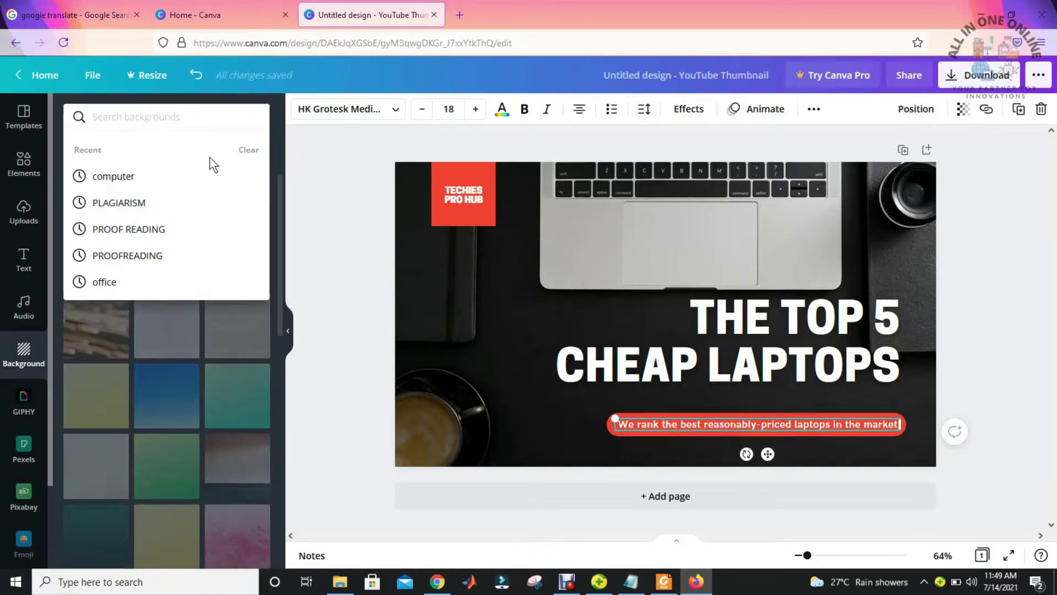
pyautogui.write('c')
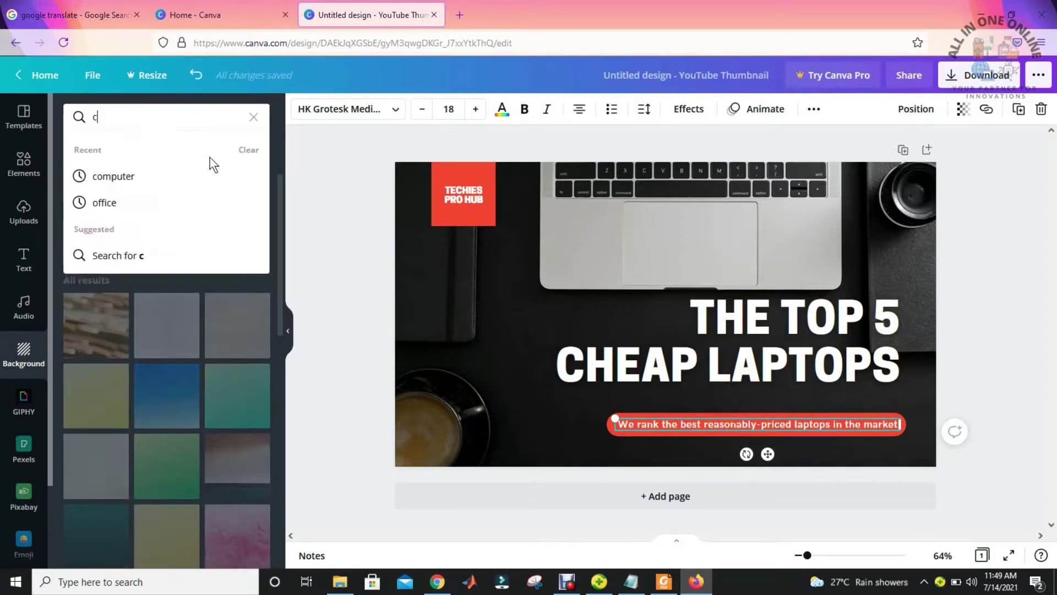
pyautogui.write('omputer')
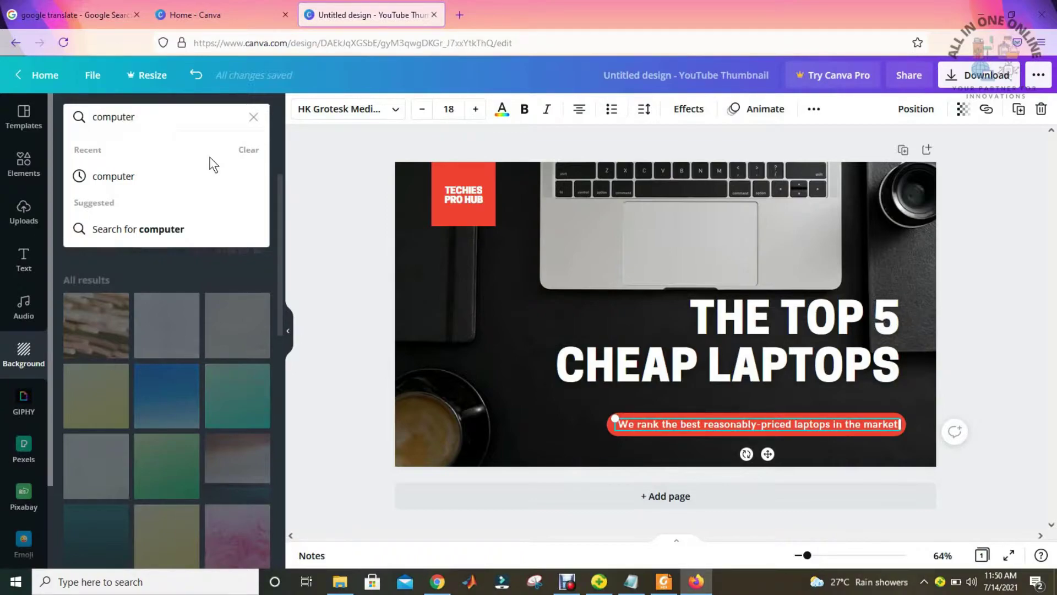
pyautogui.press('Return')
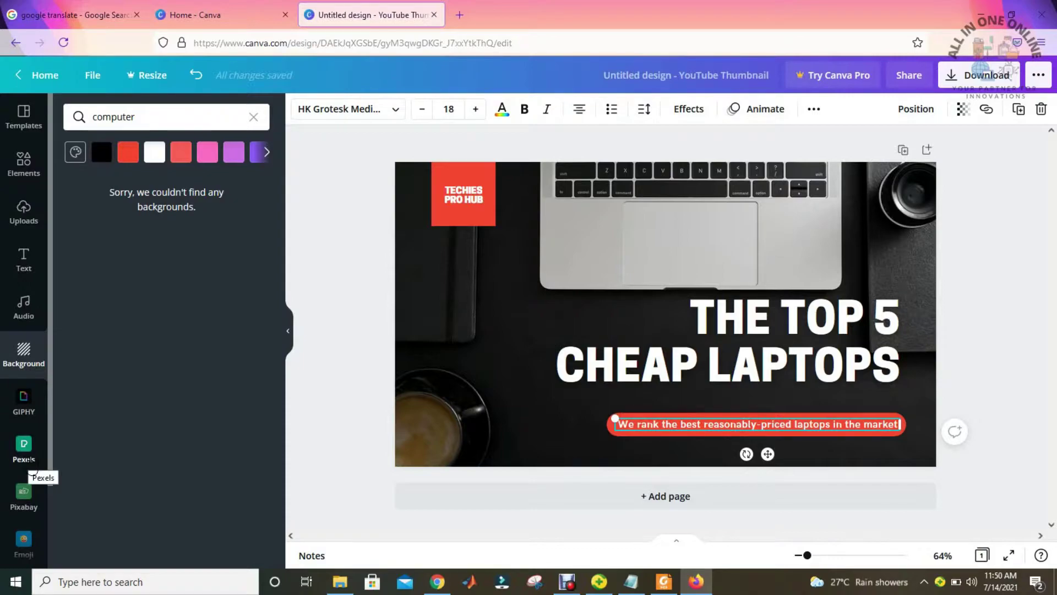
# Search the Pexels photos for "computer" and add the overhead photo of hands on a laptop to the design.
pyautogui.click(24, 449)
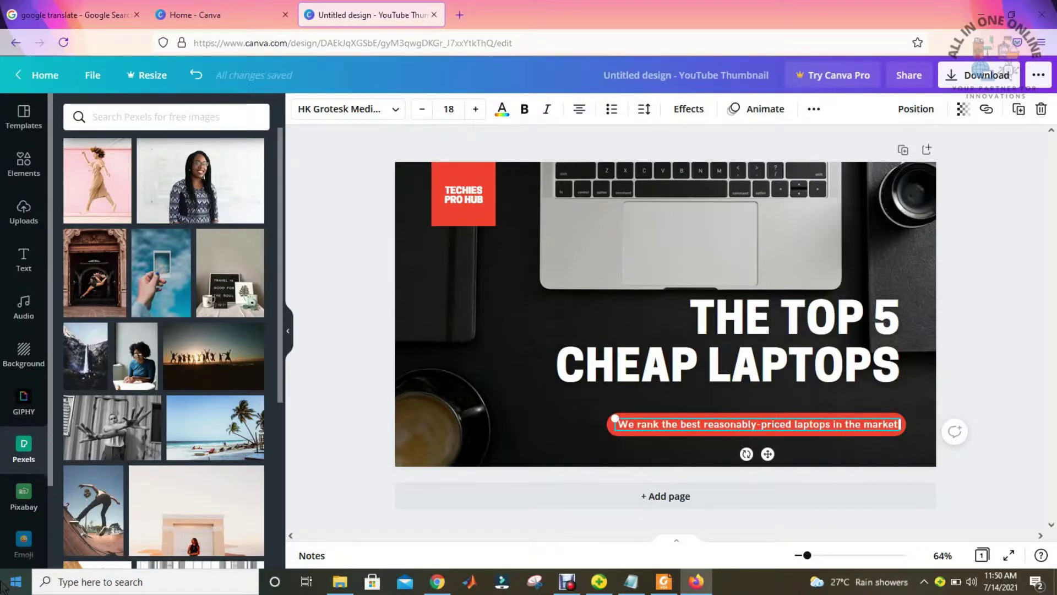
pyautogui.write('c')
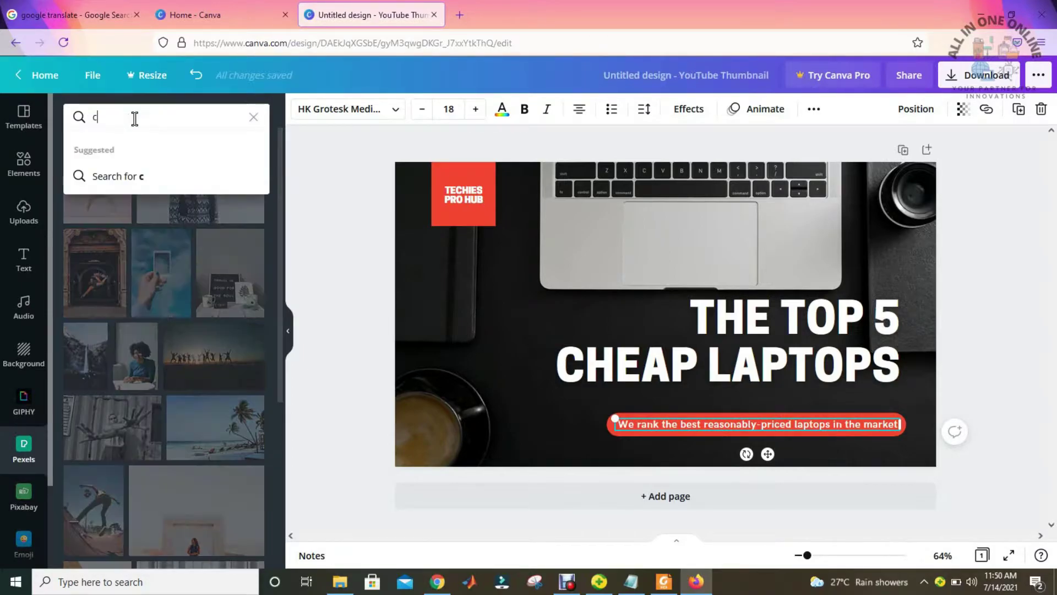
pyautogui.write('omputer')
pyautogui.press('Return')
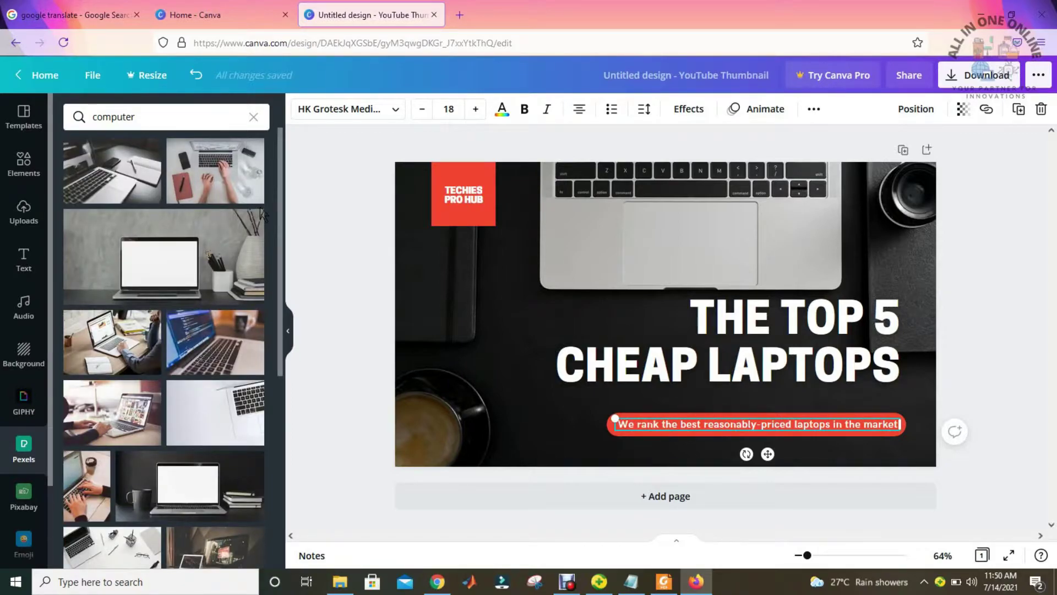
pyautogui.click(215, 193)
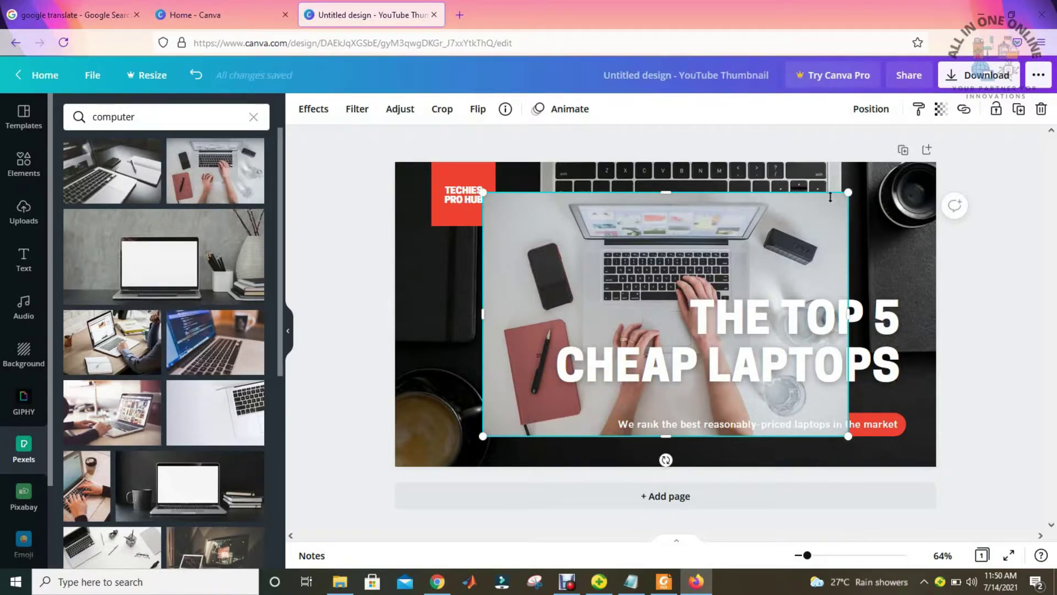
# Shrink the added laptop photo and place it in the bottom-left corner of the thumbnail, clear of the title.
pyautogui.moveTo(847, 191); pyautogui.dragTo(667, 316)
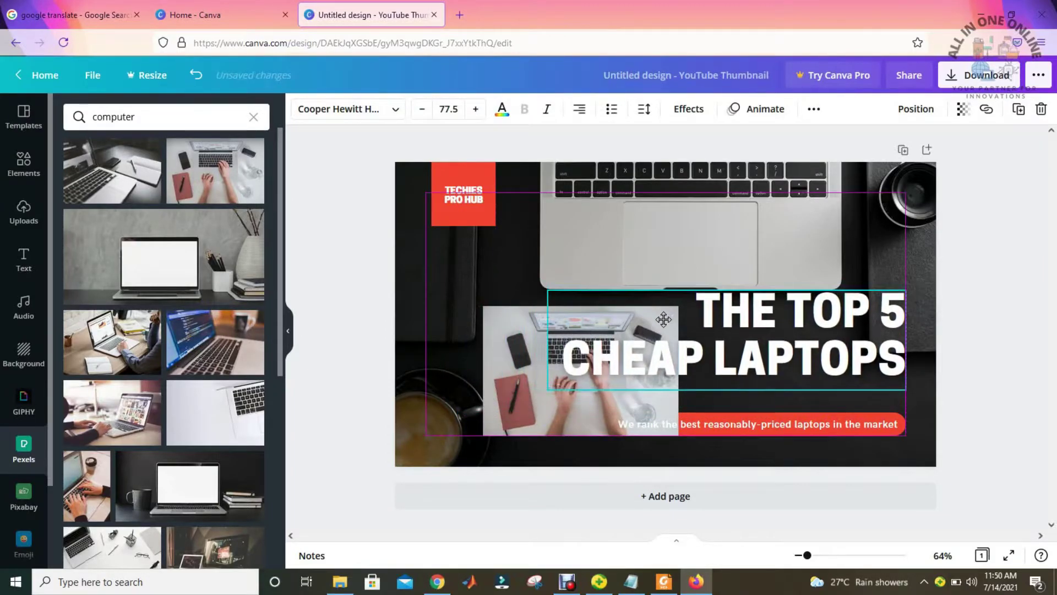
pyautogui.click(517, 409)
pyautogui.moveTo(517, 408); pyautogui.dragTo(429, 443)
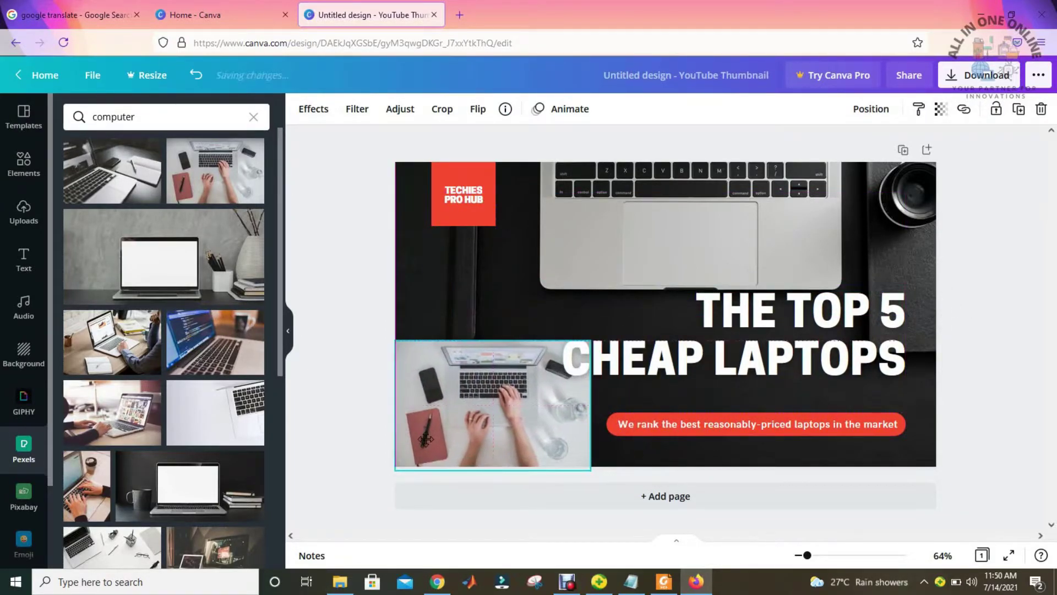
pyautogui.moveTo(591, 339); pyautogui.dragTo(542, 356)
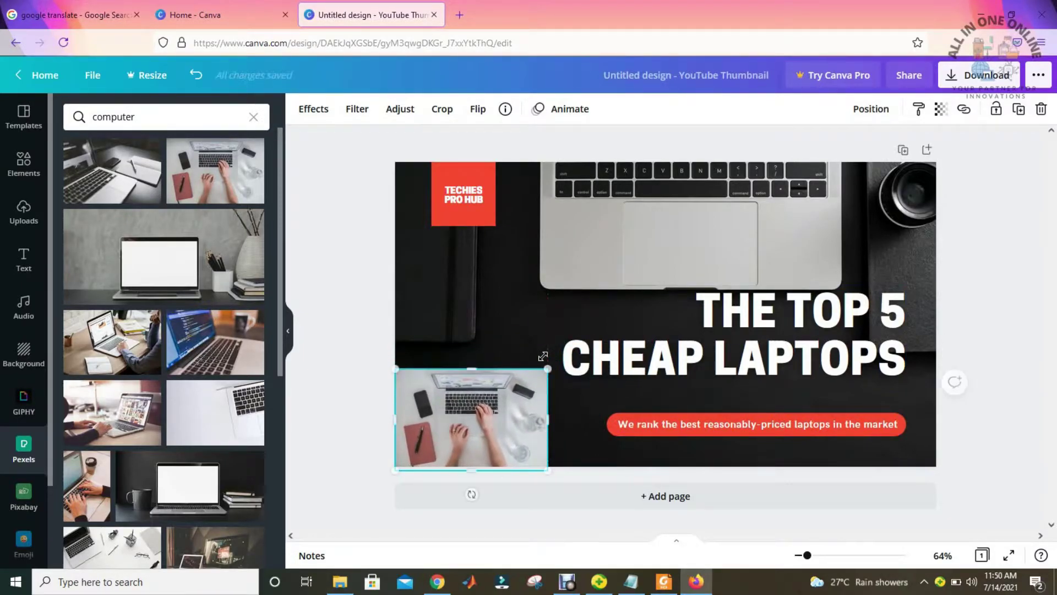
# Switch to the Google Translate page and copy the Urdu translation of "HOW TO DESIGN POSTER AND LOGO?".
pyautogui.click(690, 360)
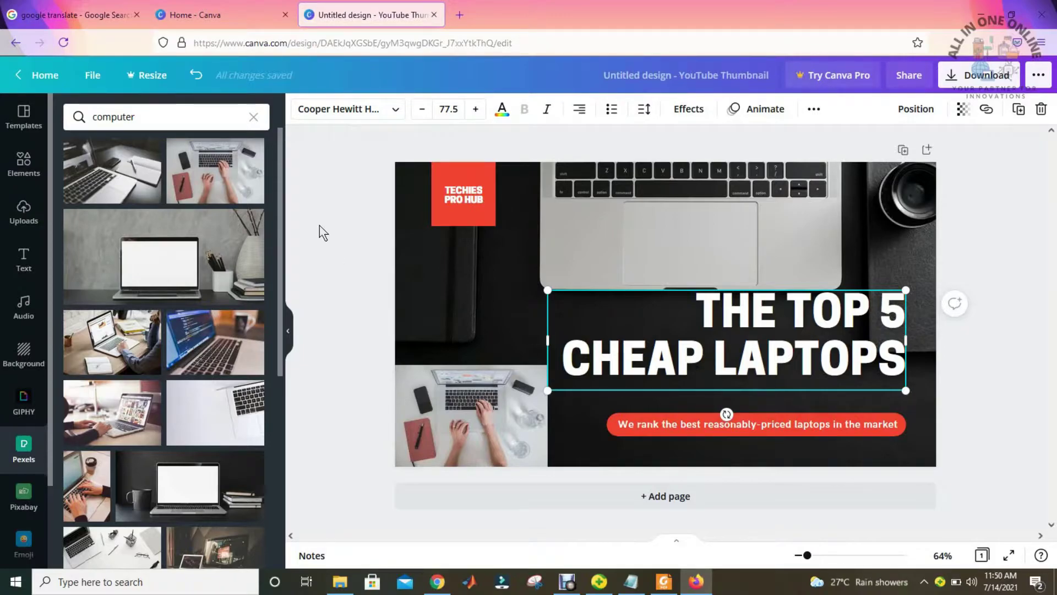
pyautogui.click(91, 17)
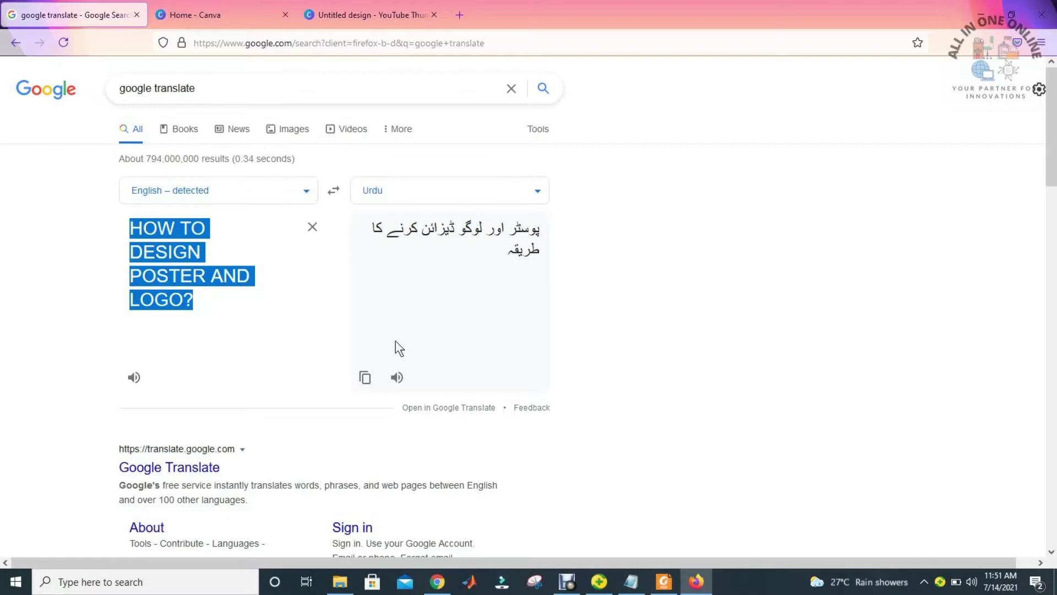
pyautogui.click(365, 379)
pyautogui.click(365, 379)
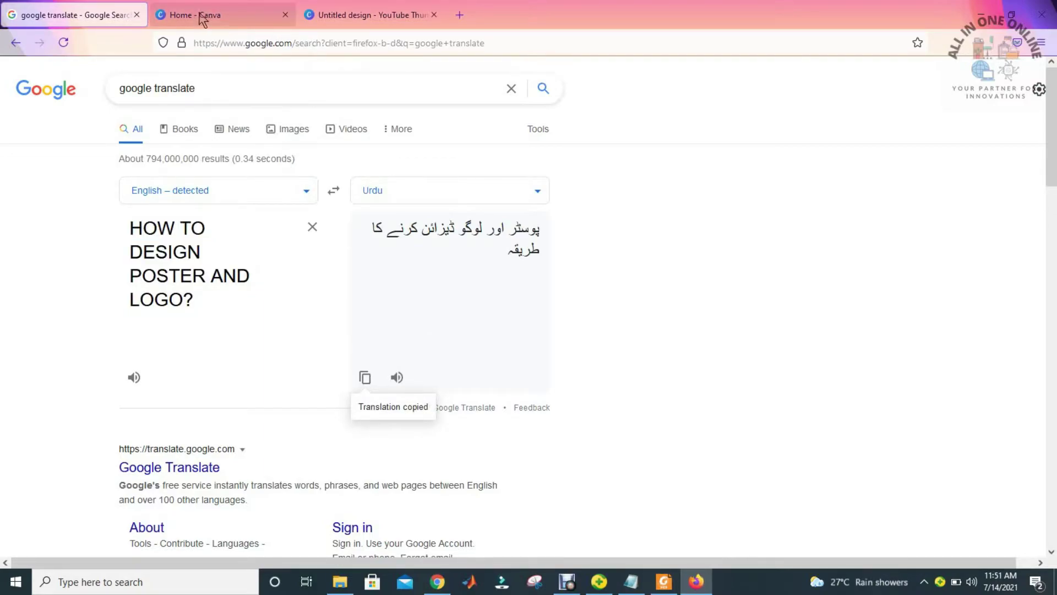
# Switch back to the thumbnail design and replace the title "THE TOP 5 CHEAP LAPTOPS" with the copied Urdu translation.
pyautogui.click(348, 10)
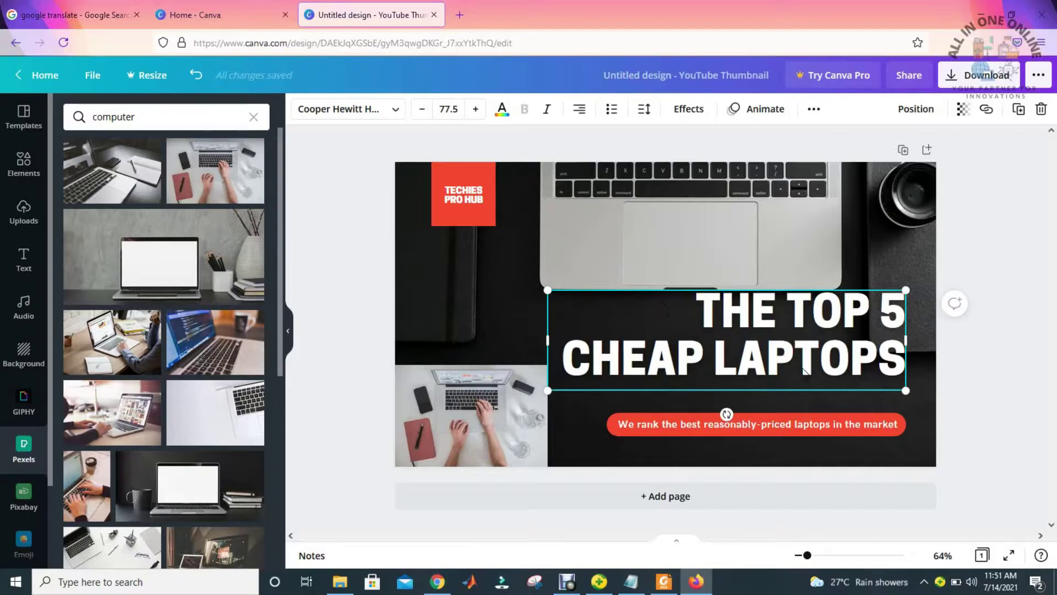
pyautogui.doubleClick(896, 370)
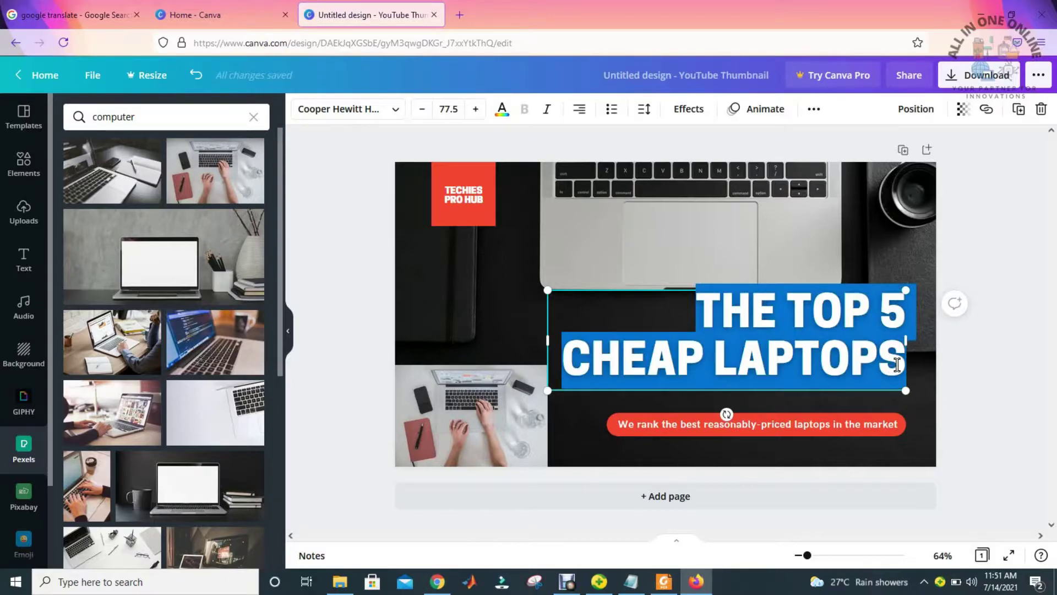
pyautogui.press('BackSpace')
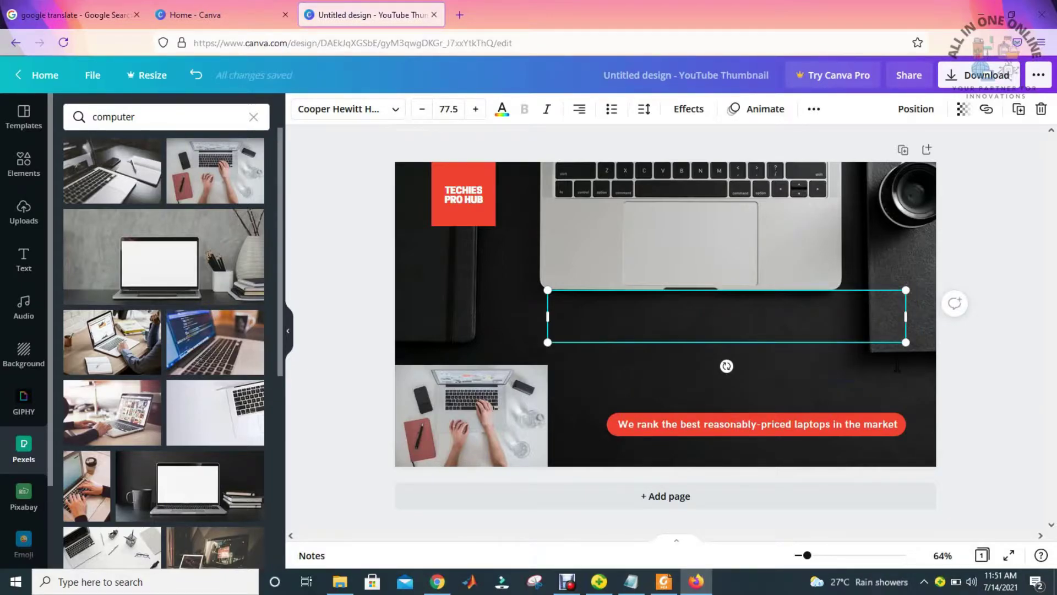
pyautogui.hotkey('ctrl', 'v')
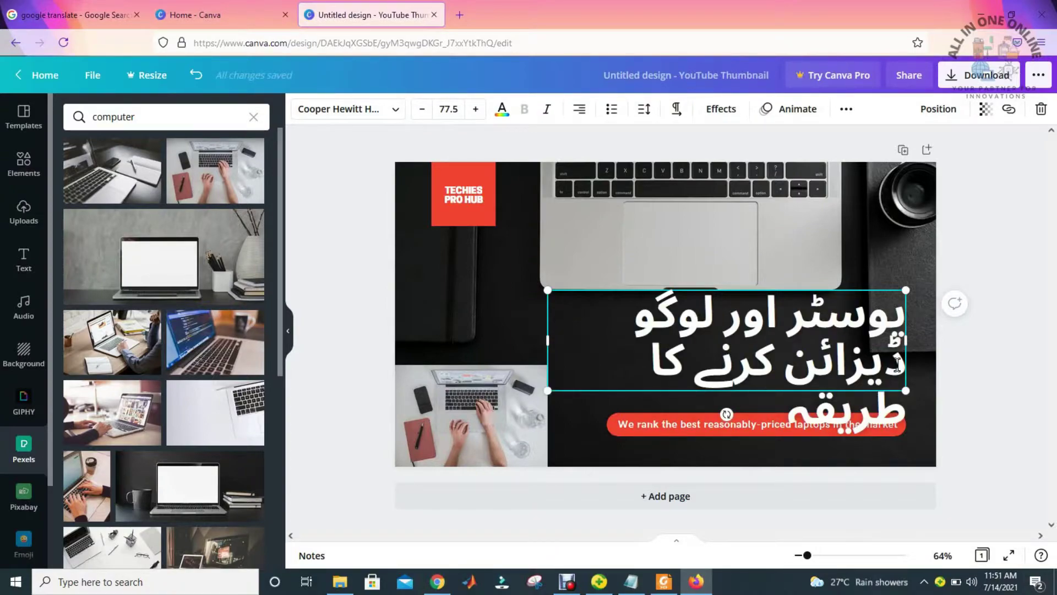
# Reduce the Urdu title's font size to 39.5 so that it fits on one line.
pyautogui.click(425, 115)
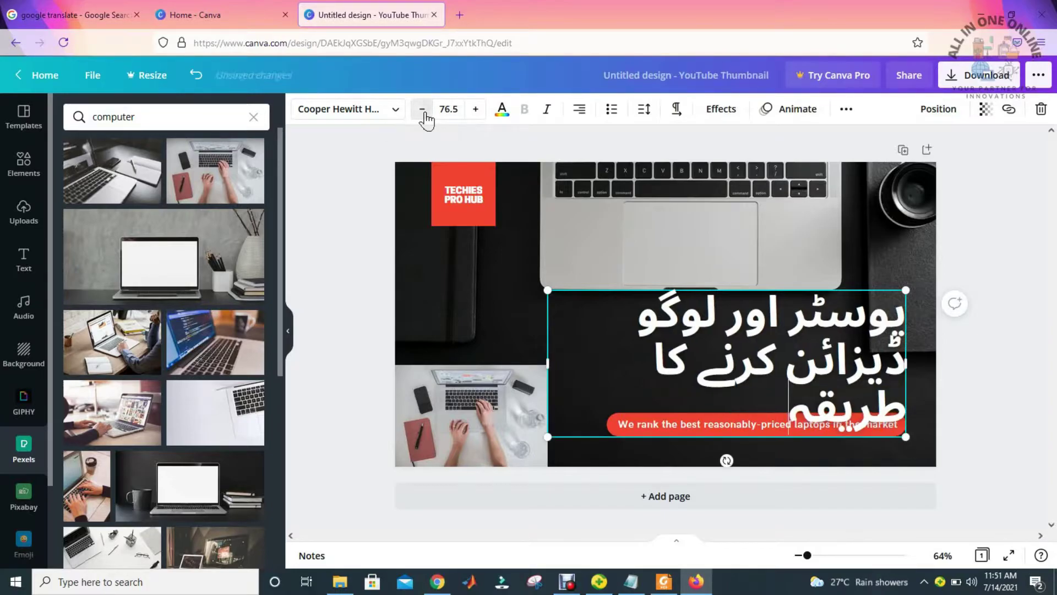
pyautogui.click(425, 116)
pyautogui.click(425, 116)
pyautogui.click(426, 117)
pyautogui.click(427, 119)
pyautogui.click(427, 120)
pyautogui.click(426, 116)
pyautogui.click(425, 117)
pyautogui.click(426, 116)
pyautogui.click(425, 117)
pyautogui.click(425, 116)
pyautogui.click(425, 117)
pyautogui.click(426, 117)
pyautogui.click(425, 116)
pyautogui.click(425, 117)
pyautogui.click(425, 117)
pyautogui.click(425, 116)
pyautogui.click(426, 117)
pyautogui.click(426, 117)
pyautogui.click(425, 116)
pyautogui.click(425, 117)
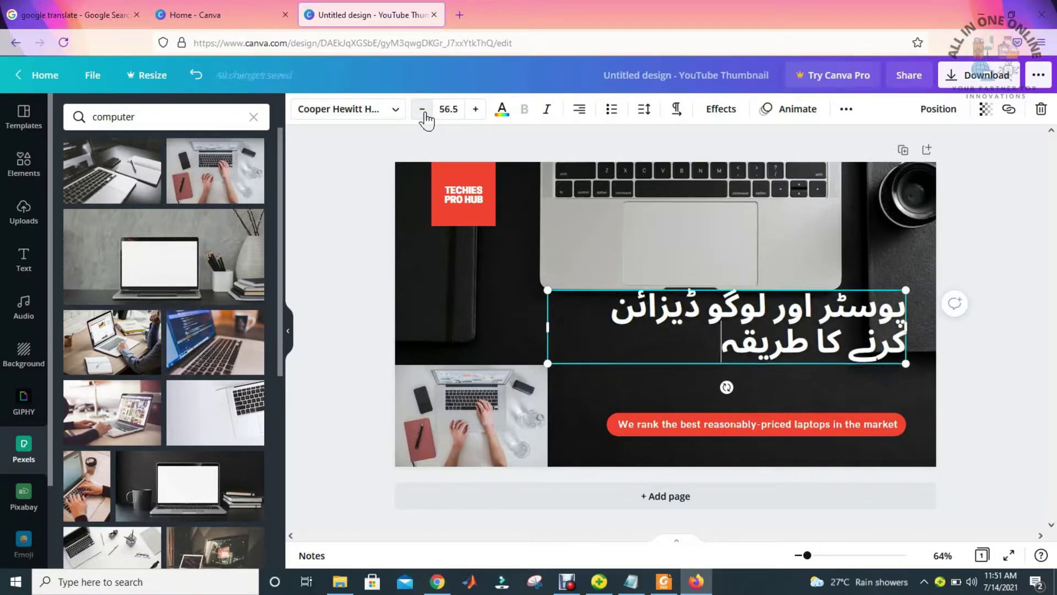
pyautogui.click(425, 116)
pyautogui.click(425, 116)
pyautogui.click(425, 117)
pyautogui.click(425, 116)
pyautogui.click(425, 117)
pyautogui.click(425, 117)
pyautogui.click(425, 117)
pyautogui.click(425, 116)
pyautogui.click(425, 116)
pyautogui.click(426, 116)
pyautogui.click(425, 117)
pyautogui.click(425, 116)
pyautogui.click(425, 117)
pyautogui.click(425, 116)
pyautogui.click(425, 117)
pyautogui.click(425, 117)
pyautogui.click(425, 116)
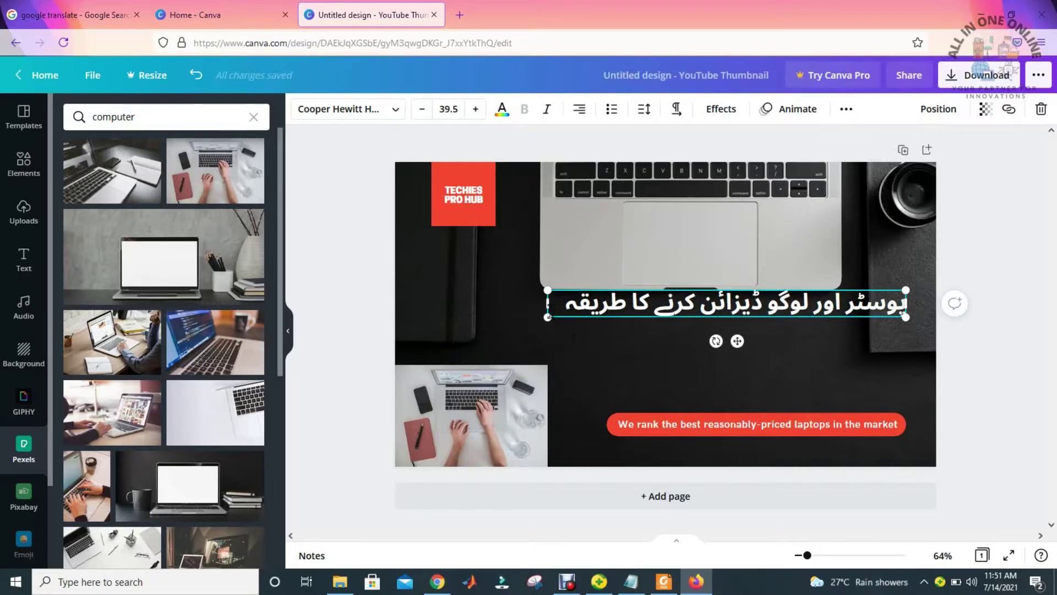
# Widen the Urdu title's text box leftward and increase its font size to 51.5.
pyautogui.moveTo(548, 303); pyautogui.dragTo(457, 303)
pyautogui.click(475, 109)
pyautogui.click(475, 109)
pyautogui.click(475, 109)
pyautogui.click(475, 109)
pyautogui.click(475, 109)
pyautogui.click(475, 109)
pyautogui.click(475, 109)
pyautogui.click(476, 109)
pyautogui.click(476, 109)
pyautogui.click(476, 109)
pyautogui.click(475, 109)
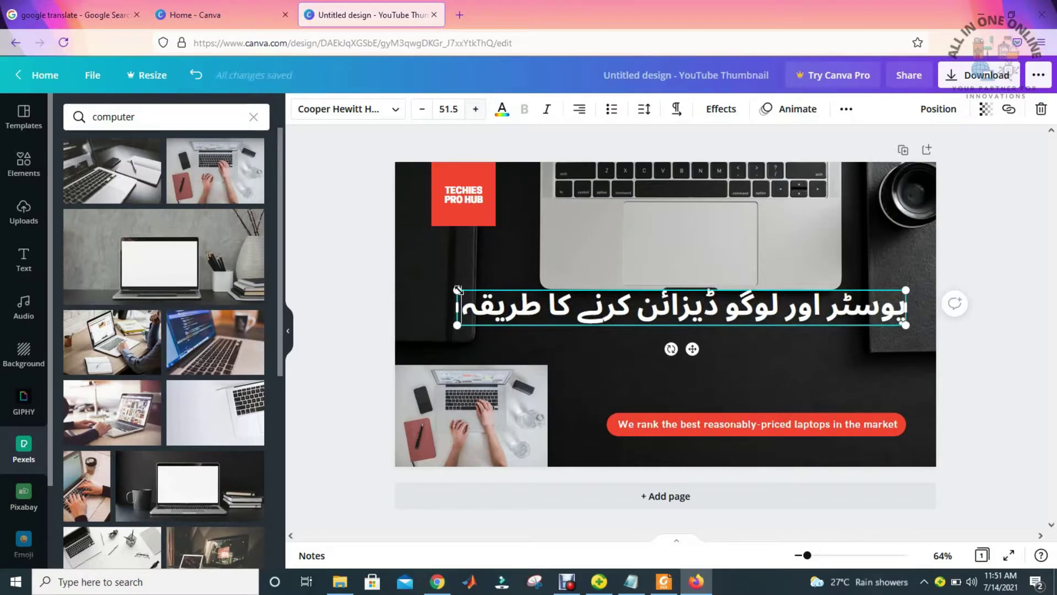
# Extend the title box almost to the thumbnail's left edge at font size 56.5, and shift the title slightly down and right.
pyautogui.moveTo(457, 310); pyautogui.dragTo(411, 310)
pyautogui.click(475, 109)
pyautogui.click(475, 109)
pyautogui.click(475, 110)
pyautogui.click(475, 109)
pyautogui.click(475, 109)
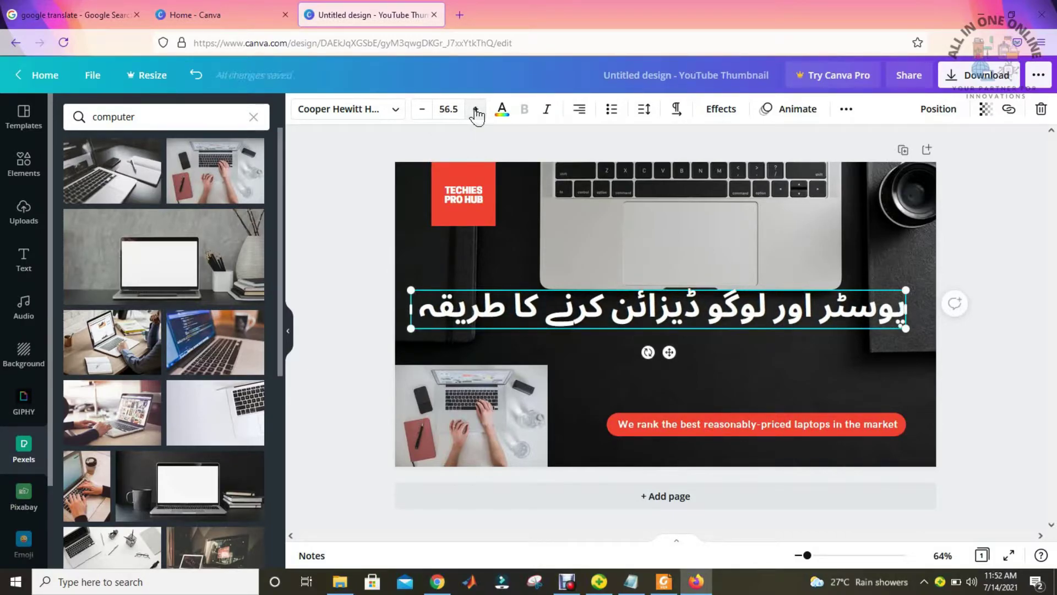
pyautogui.moveTo(669, 353); pyautogui.dragTo(676, 361)
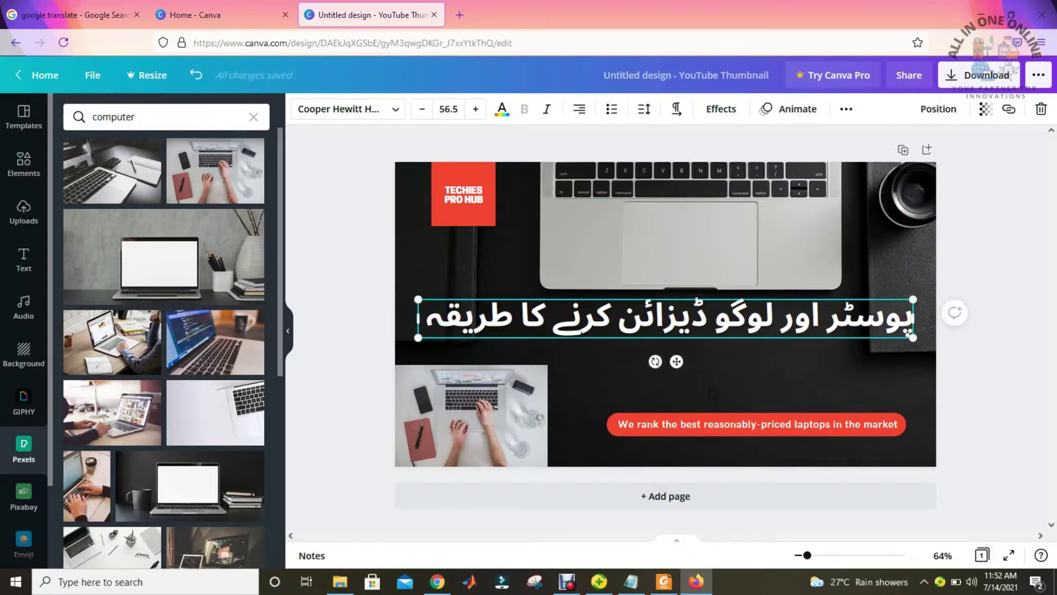
# Delete the tagline text below the title and enlarge its red bar into a tall, slightly wider block.
pyautogui.doubleClick(678, 425)
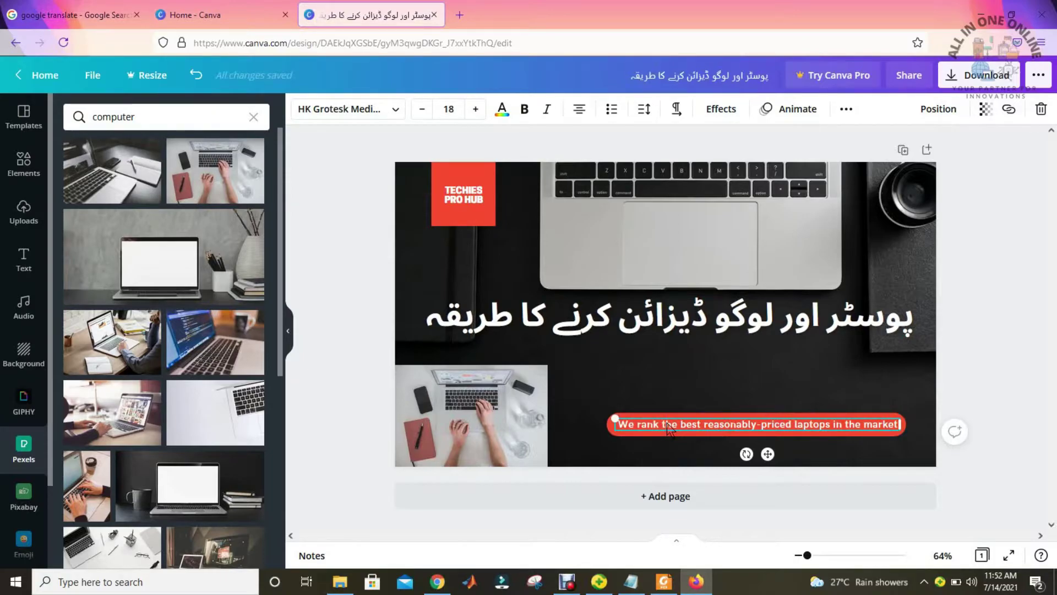
pyautogui.press('Delete')
pyautogui.click(669, 428)
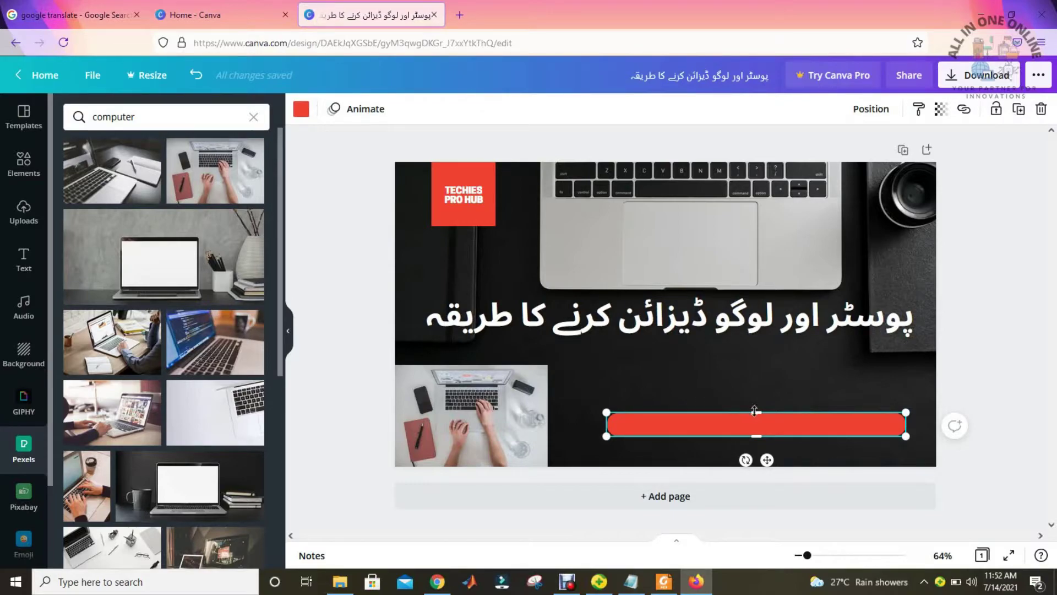
pyautogui.moveTo(757, 413); pyautogui.dragTo(758, 352)
pyautogui.moveTo(604, 394); pyautogui.dragTo(585, 395)
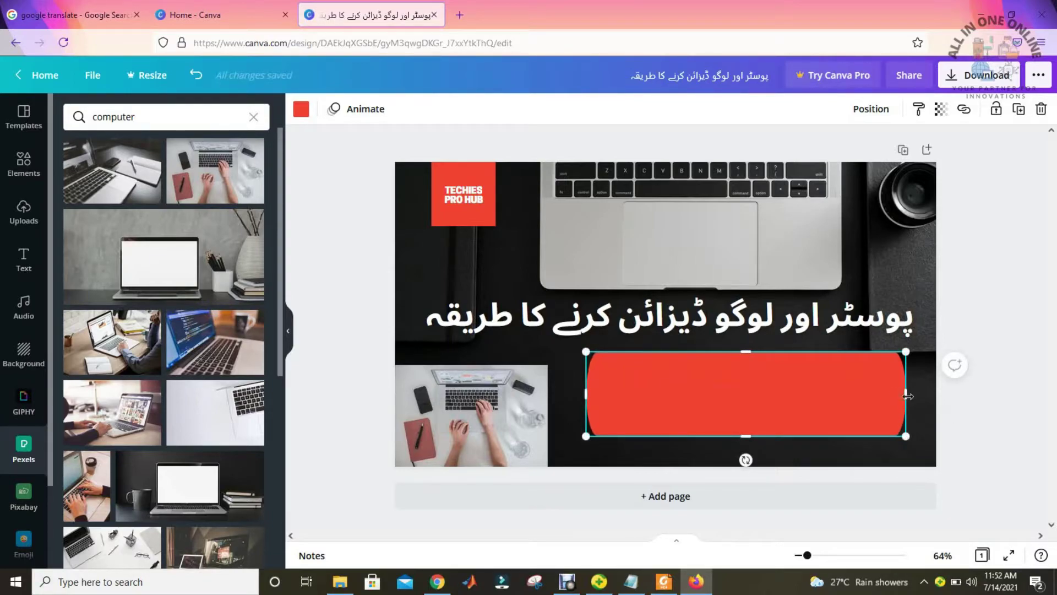
pyautogui.moveTo(906, 394); pyautogui.dragTo(913, 395)
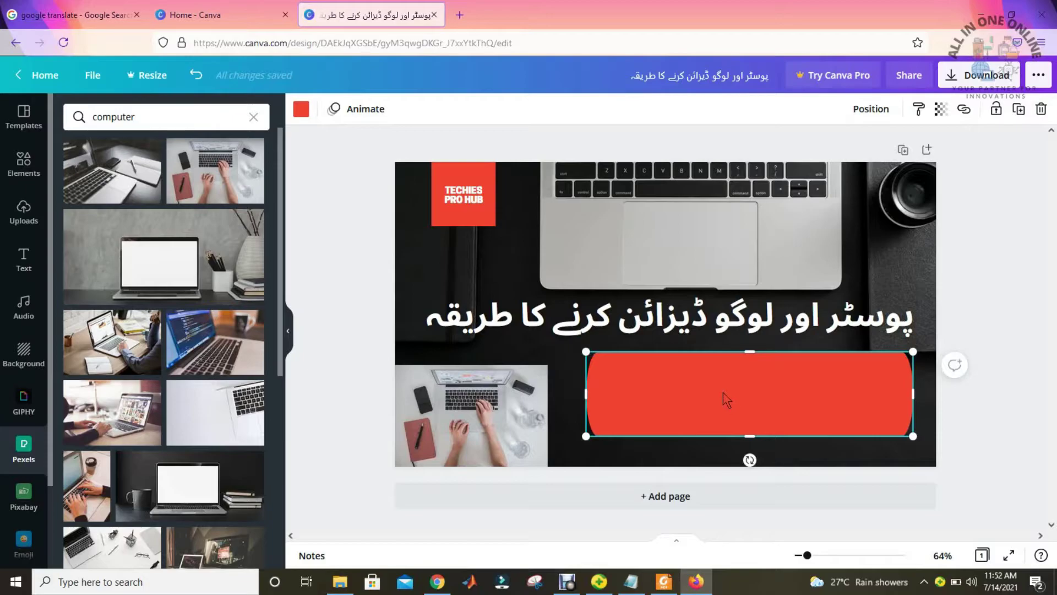
# Try to copy the English text "HOW TO DESIGN POSTER AND LOGO?" from the Google Translate page and return to the design.
pyautogui.click(61, 8)
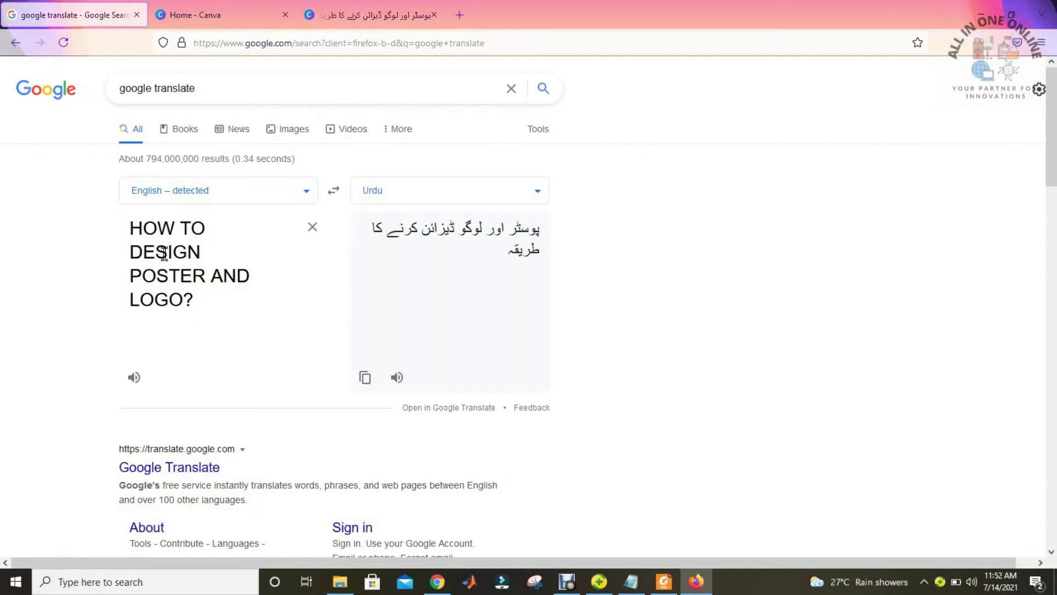
pyautogui.tripleClick(198, 305)
pyautogui.click(142, 247)
pyautogui.click(361, 17)
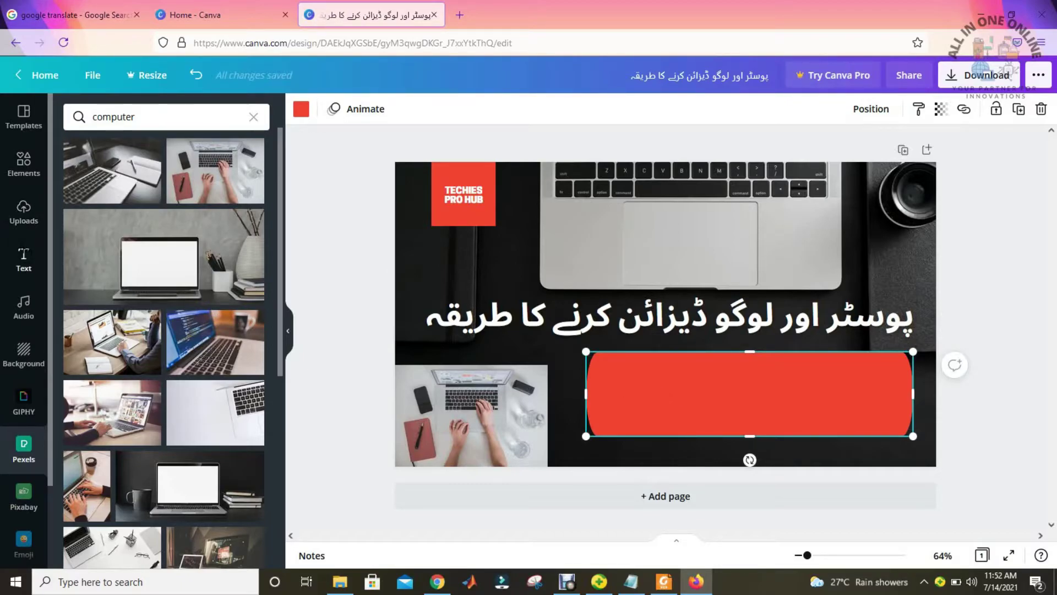
# Add a subheading text box to the design and clear its placeholder text.
pyautogui.click(23, 258)
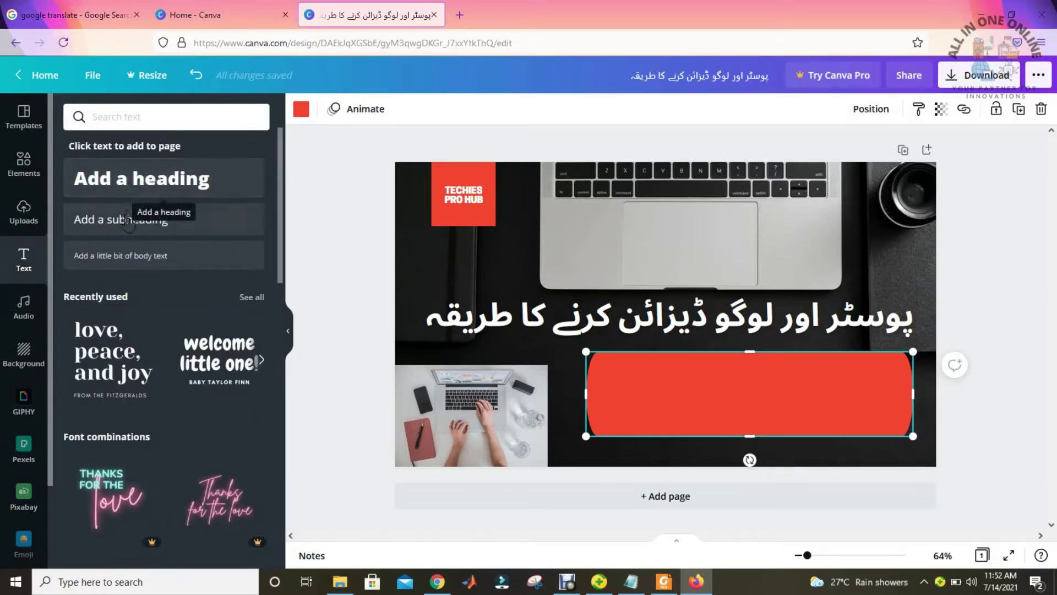
pyautogui.click(127, 220)
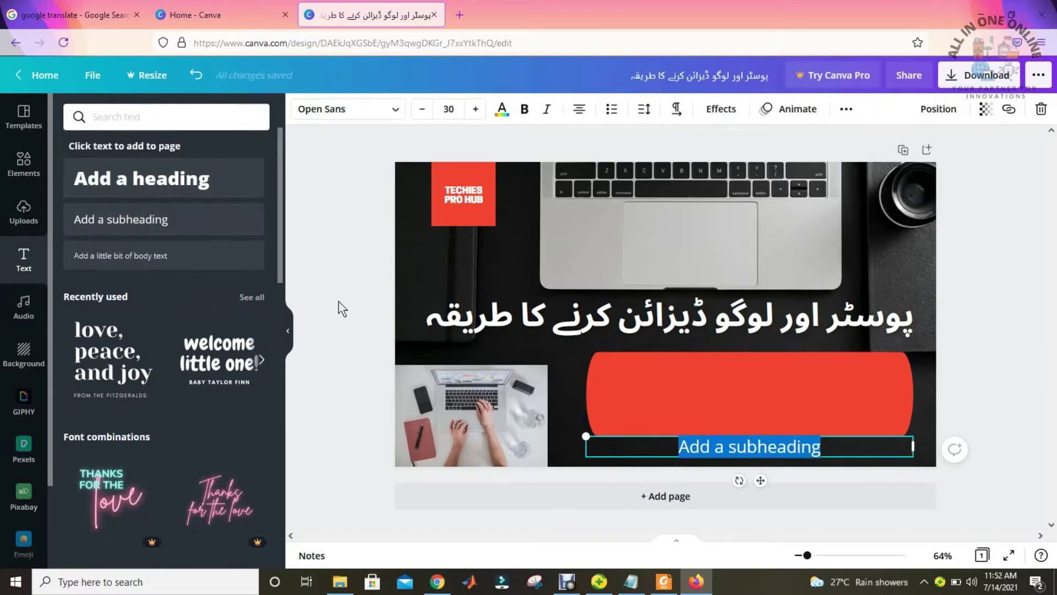
pyautogui.press('BackSpace')
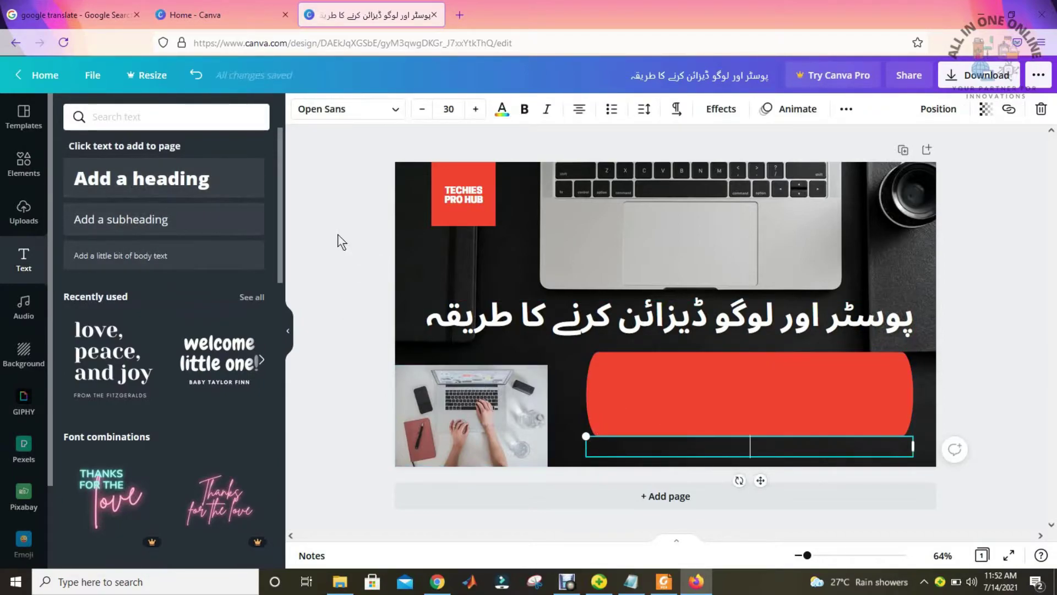
# Add a heading text box and place it on the red block below the Urdu title.
pyautogui.click(158, 188)
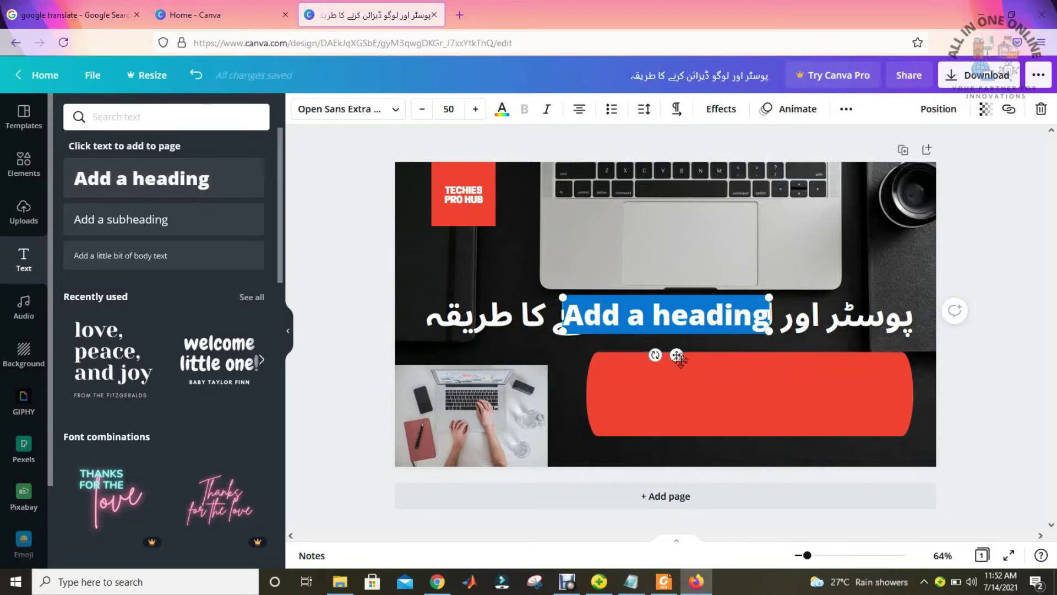
pyautogui.moveTo(691, 373); pyautogui.dragTo(715, 418)
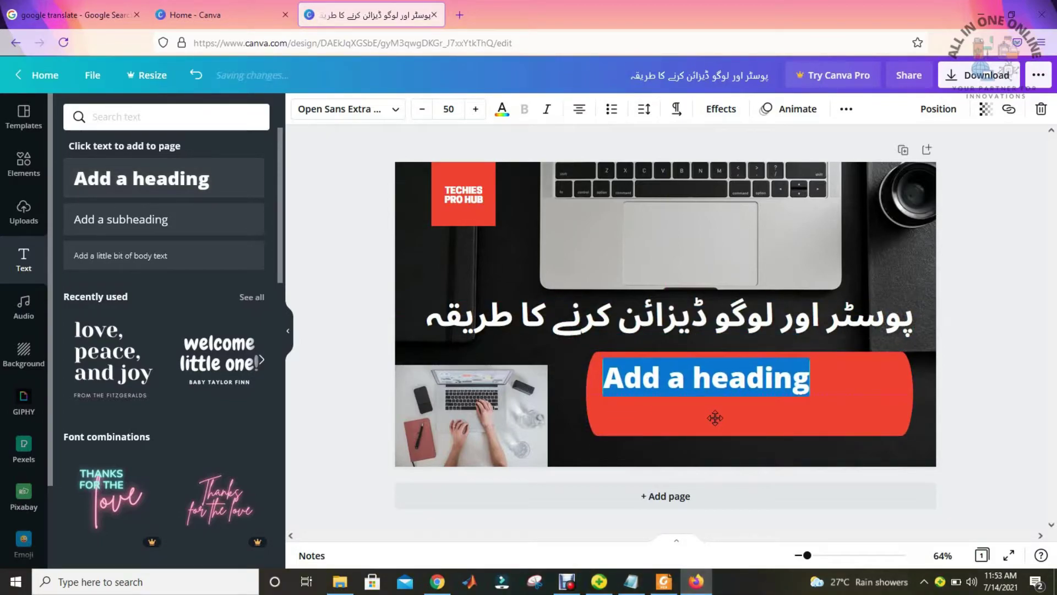
pyautogui.click(755, 380)
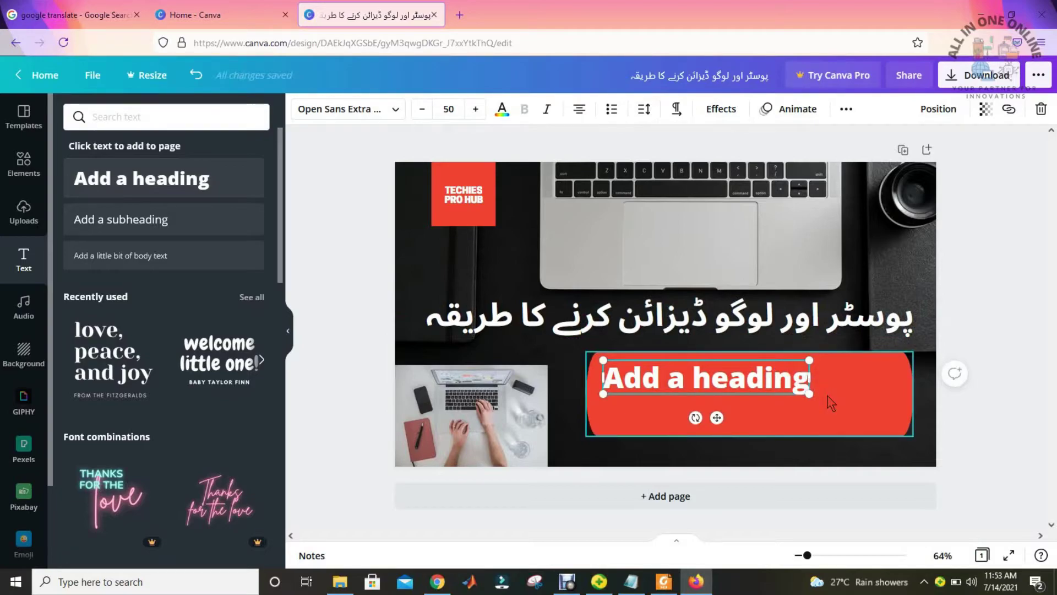
# Clear the new heading's placeholder text and try pasting the copied text into it.
pyautogui.press('BackSpace')
pyautogui.press('BackSpace')
pyautogui.press('BackSpace')
pyautogui.press('BackSpace')
pyautogui.press('BackSpace')
pyautogui.press('BackSpace')
pyautogui.press('BackSpace')
pyautogui.press('BackSpace')
pyautogui.press('BackSpace')
pyautogui.press('BackSpace')
pyautogui.press('BackSpace')
pyautogui.press('BackSpace')
pyautogui.press('BackSpace')
pyautogui.write('پوسٹر اور لوگو ڈیزائن کرنے کا طریقہ')
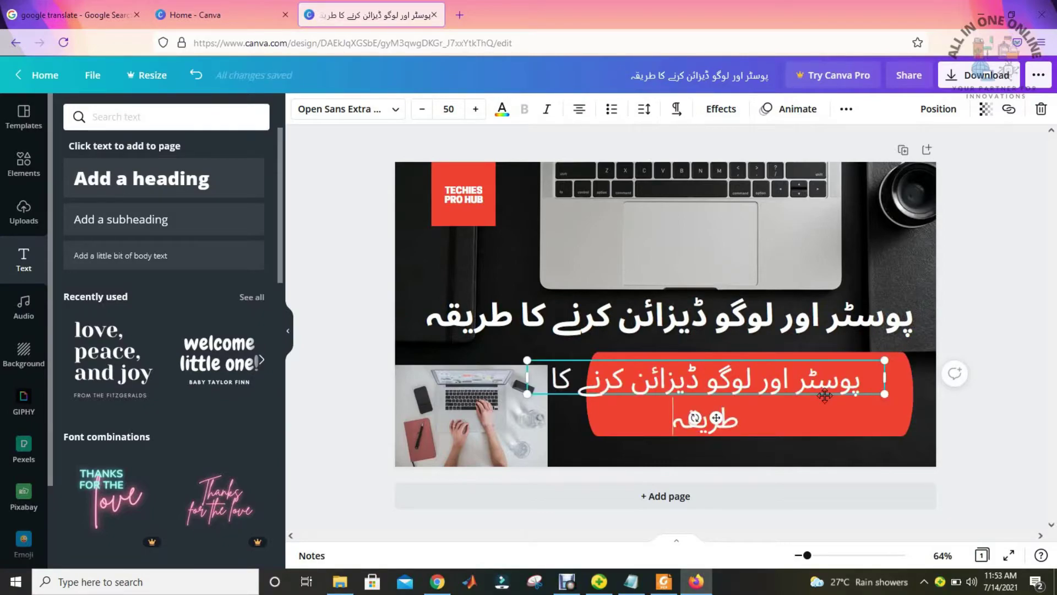
pyautogui.hotkey('ctrl', 'z')
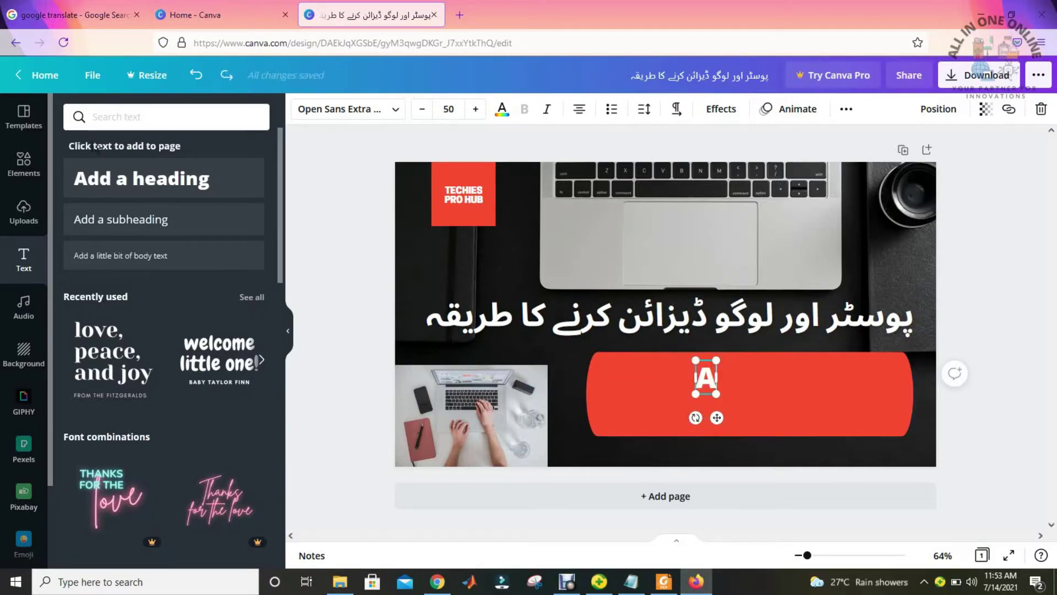
# Switch to the Google Translate page and copy the English source text "HOW TO DESIGN POSTER AND LOGO?".
pyautogui.click(34, 15)
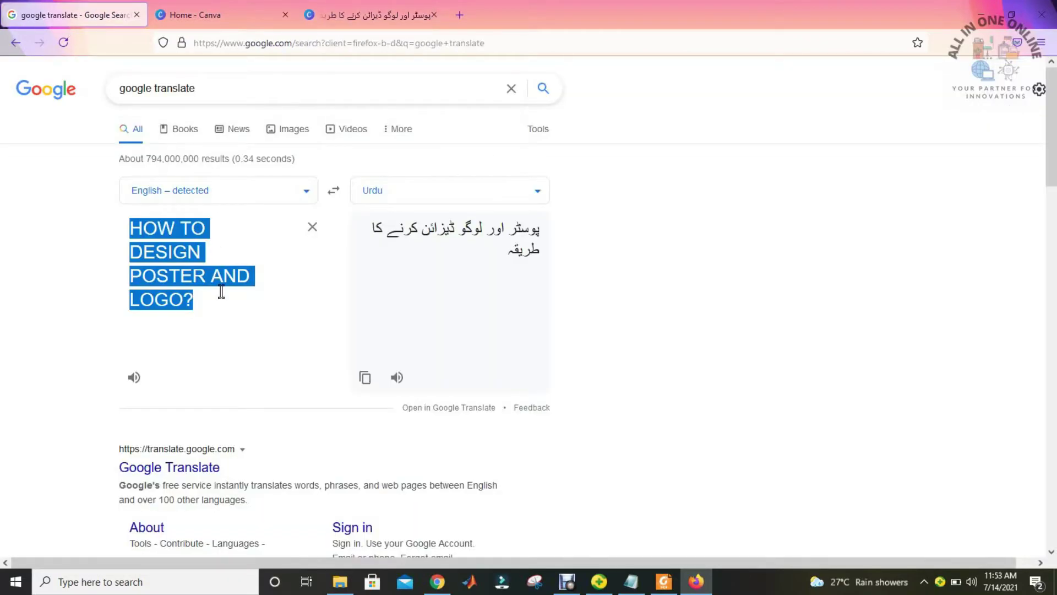
pyautogui.click(198, 300)
pyautogui.moveTo(198, 300); pyautogui.dragTo(131, 229)
pyautogui.rightClick(145, 230)
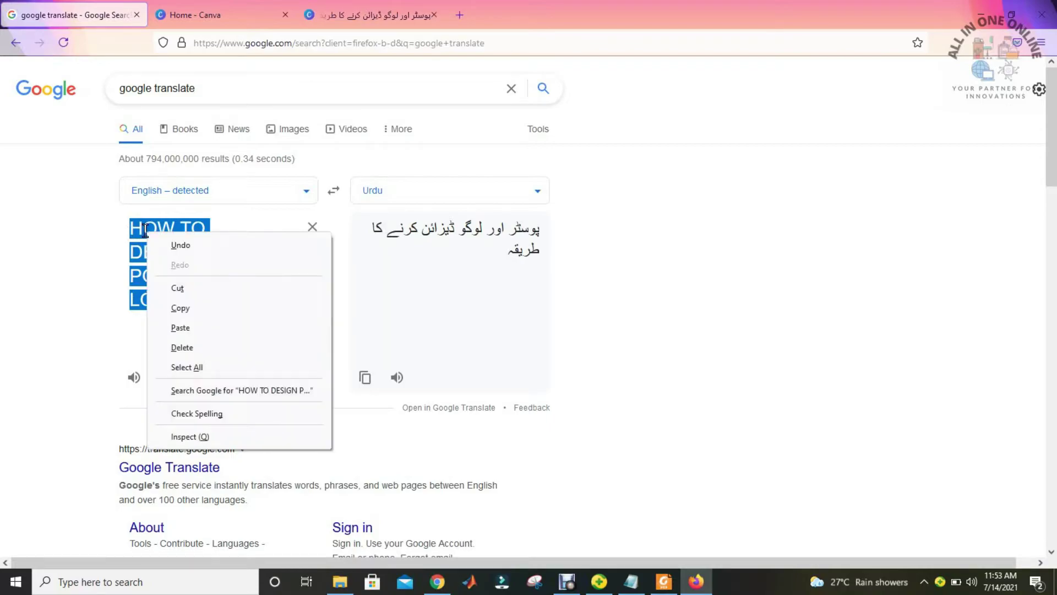
pyautogui.click(199, 309)
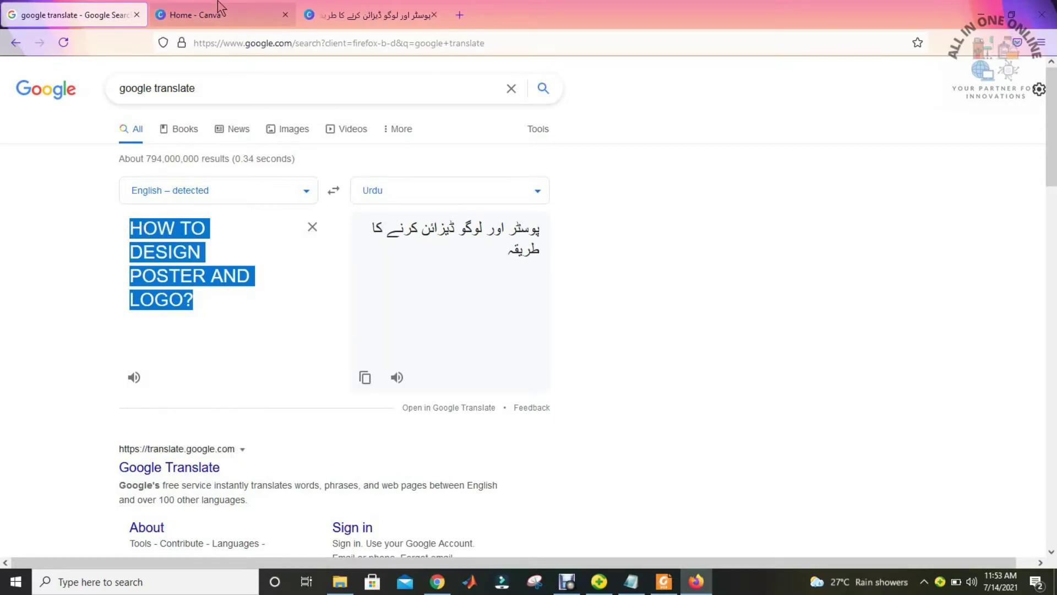
# Return to the thumbnail design and replace the heading's leftover letter with the copied "HOW TO DESIGN POSTER AND LOGO?".
pyautogui.click(349, 10)
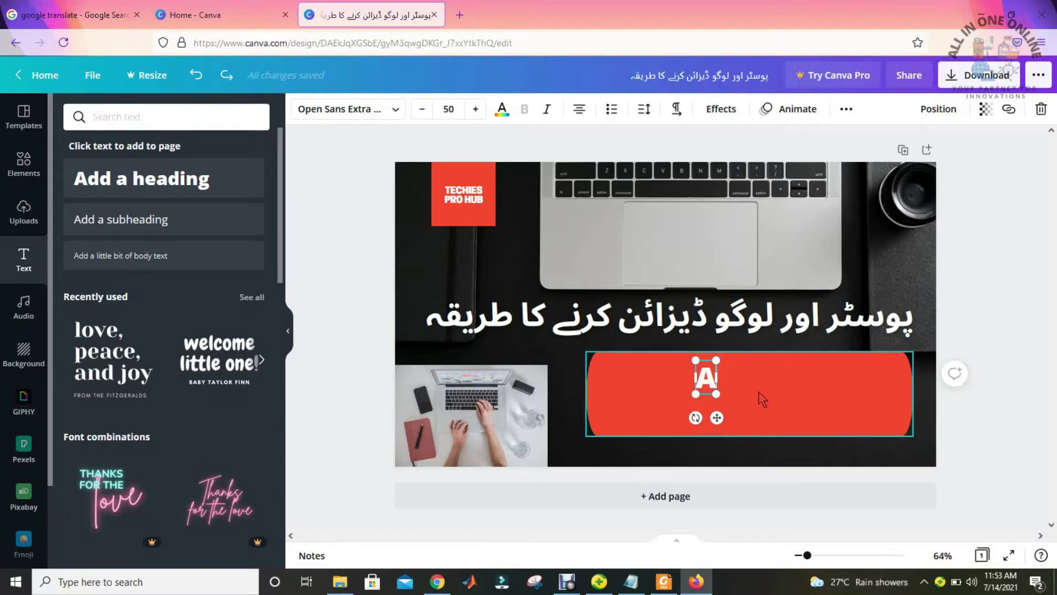
pyautogui.press('BackSpace')
pyautogui.hotkey('ctrl', 'v')
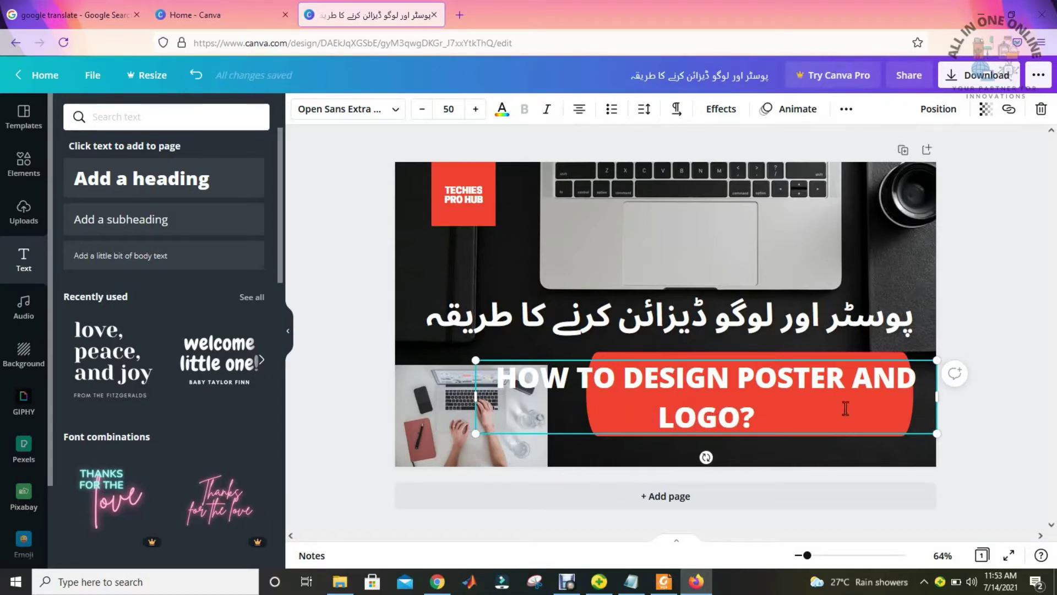
# Delete the empty subheading text box beneath the red block.
pyautogui.hotkey('ctrl', 'a')
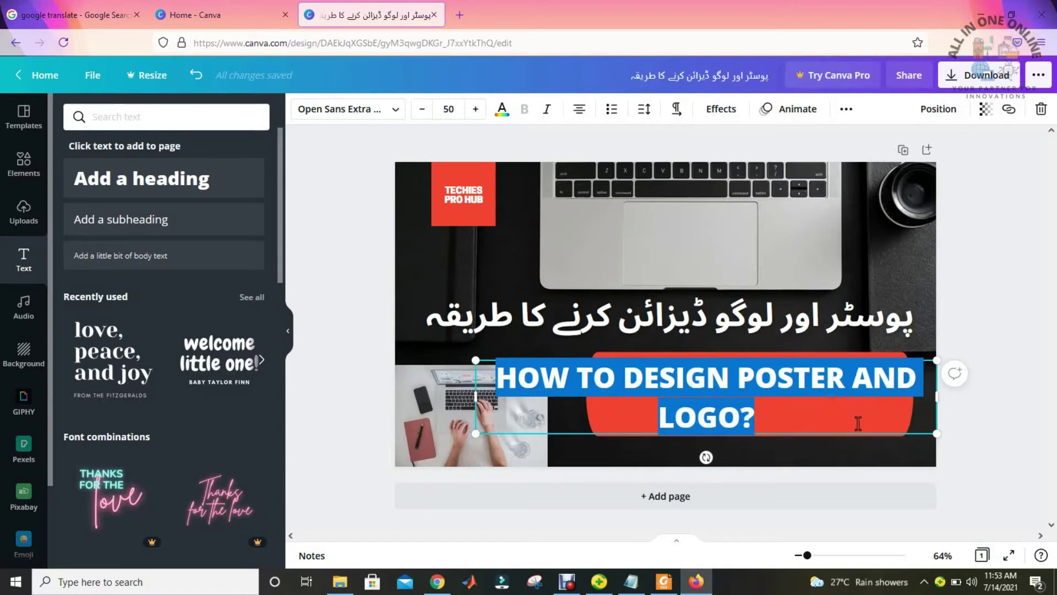
pyautogui.click(864, 448)
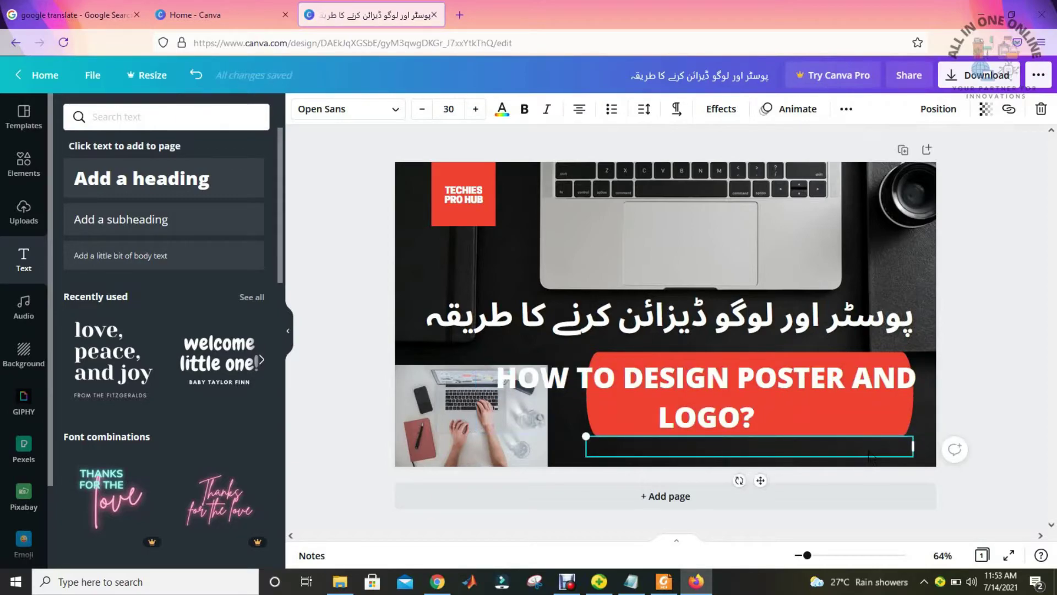
pyautogui.press('Delete')
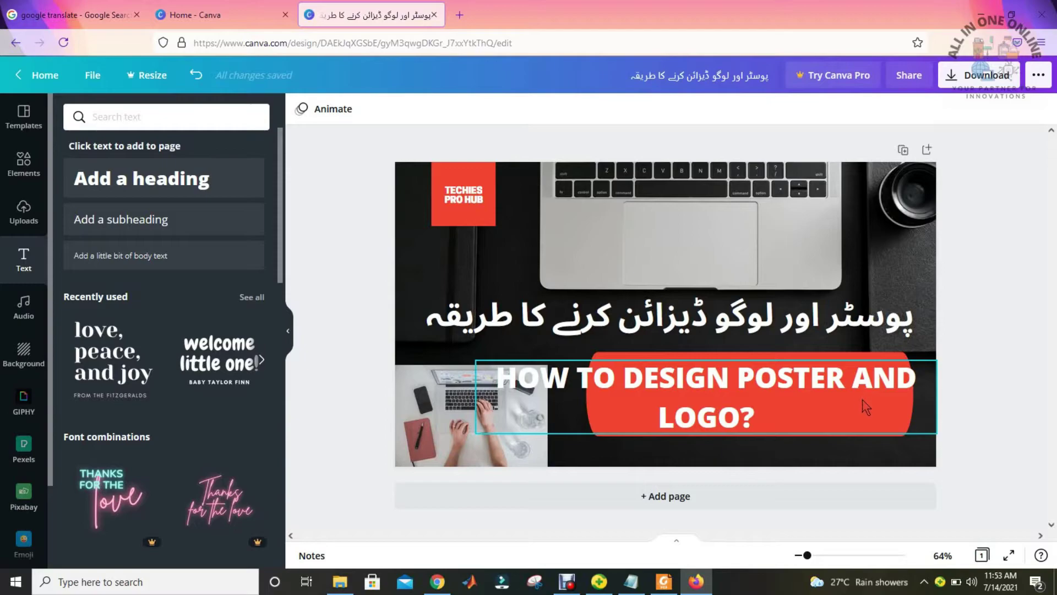
# Move the English heading up and left out of the way, and stretch the red block wider on both sides and downward.
pyautogui.click(865, 406)
pyautogui.moveTo(866, 407); pyautogui.dragTo(803, 362)
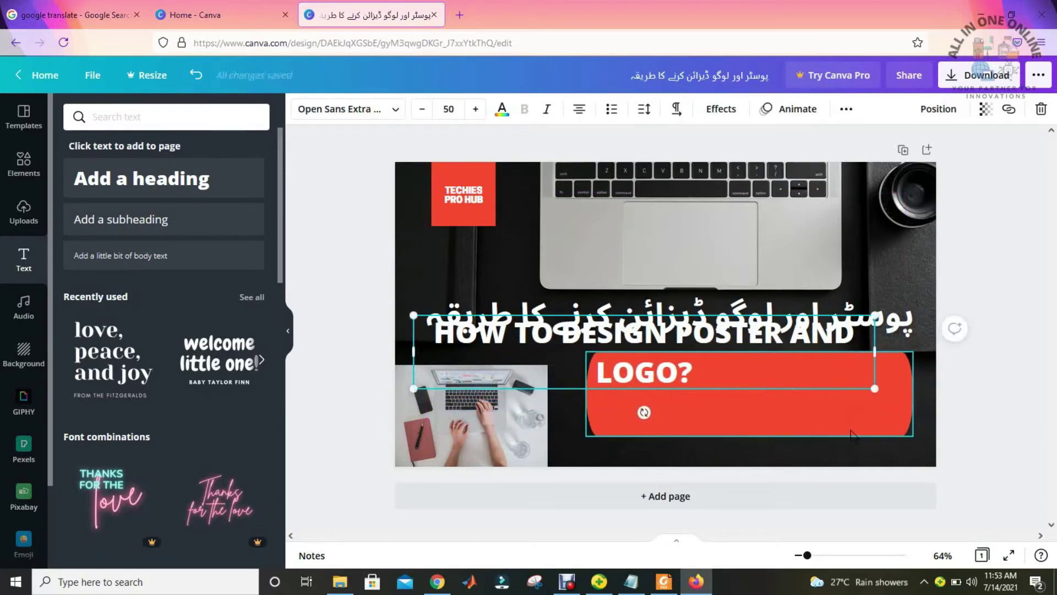
pyautogui.click(854, 432)
pyautogui.moveTo(914, 395); pyautogui.dragTo(927, 396)
pyautogui.moveTo(587, 394); pyautogui.dragTo(548, 395)
pyautogui.moveTo(739, 436); pyautogui.dragTo(738, 456)
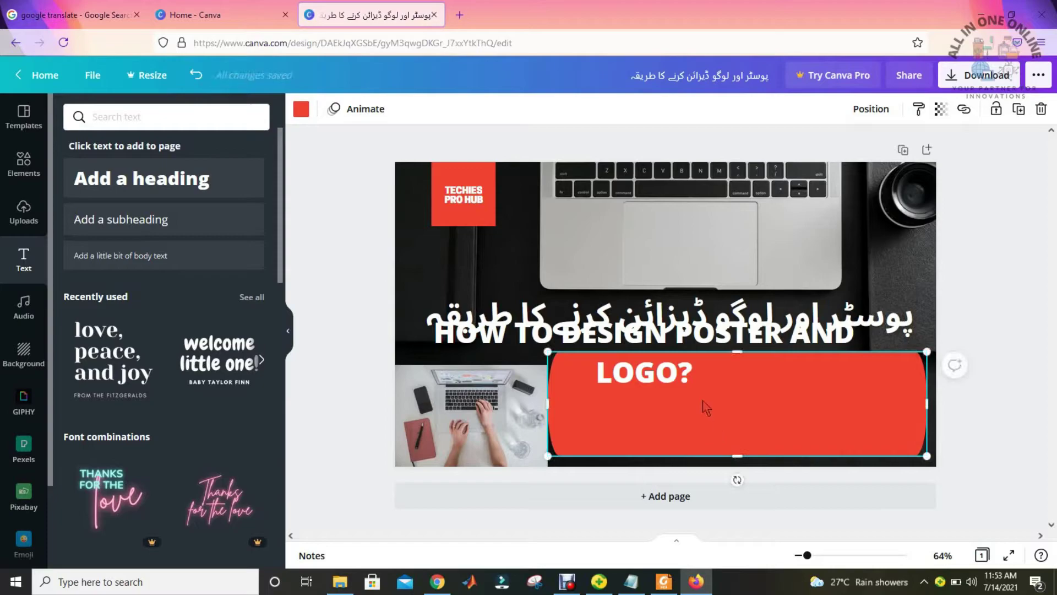
# Move the English heading back onto the red block and reduce its font size to 34.
pyautogui.click(683, 368)
pyautogui.moveTo(683, 368); pyautogui.dragTo(805, 408)
pyautogui.click(423, 109)
pyautogui.click(422, 109)
pyautogui.click(422, 109)
pyautogui.click(422, 110)
pyautogui.click(422, 109)
pyautogui.click(423, 110)
pyautogui.click(422, 110)
pyautogui.click(423, 110)
pyautogui.click(422, 110)
pyautogui.click(422, 110)
pyautogui.click(422, 109)
pyautogui.click(422, 110)
pyautogui.click(423, 110)
pyautogui.click(422, 110)
pyautogui.click(423, 110)
pyautogui.click(423, 109)
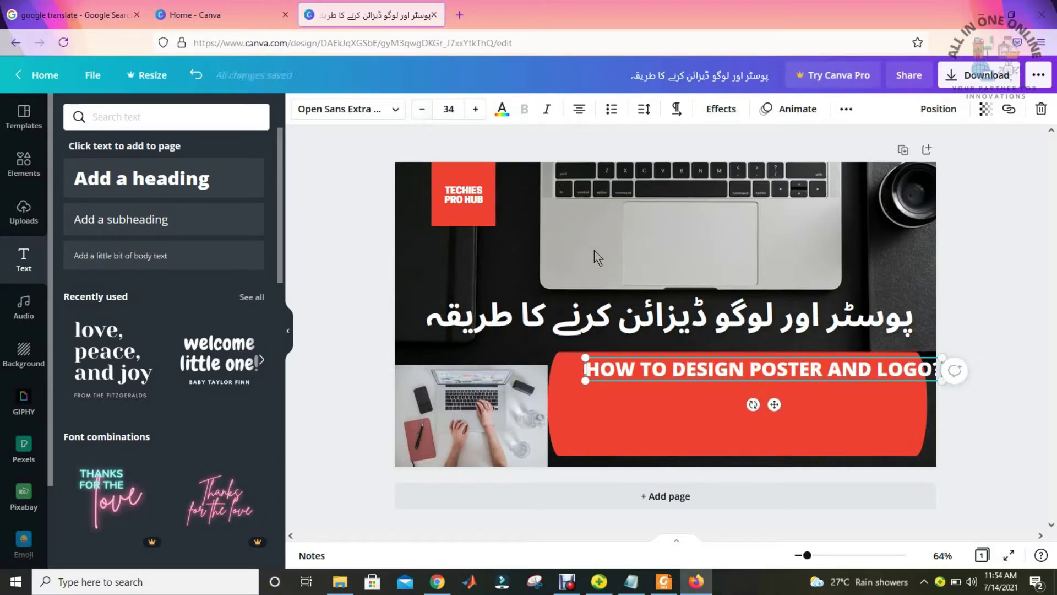
# Move the English heading left so it sits within the red block, and set its font size to 35.
pyautogui.moveTo(771, 407); pyautogui.dragTo(747, 412)
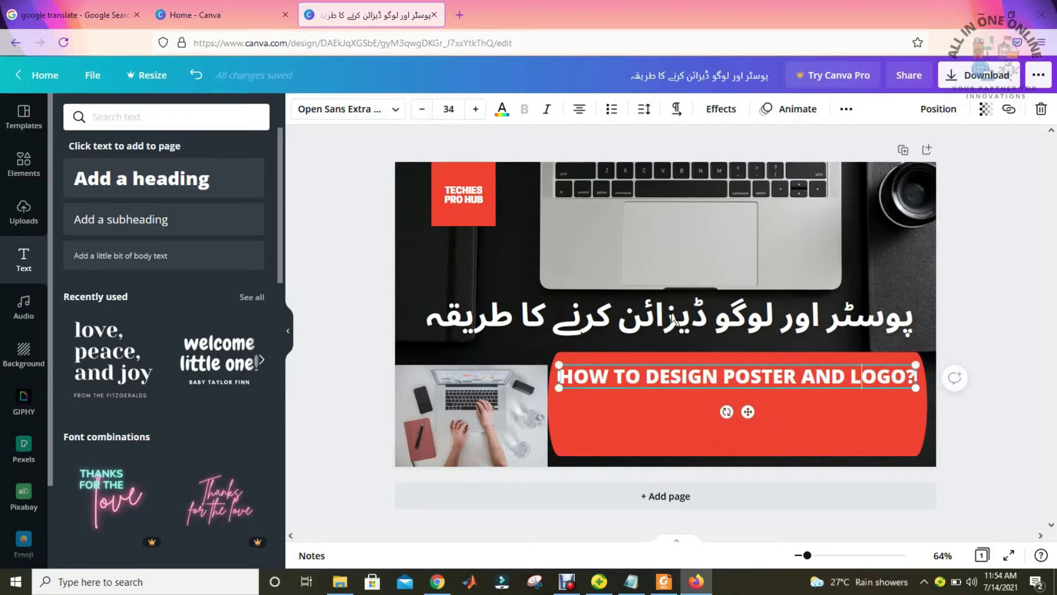
pyautogui.click(475, 116)
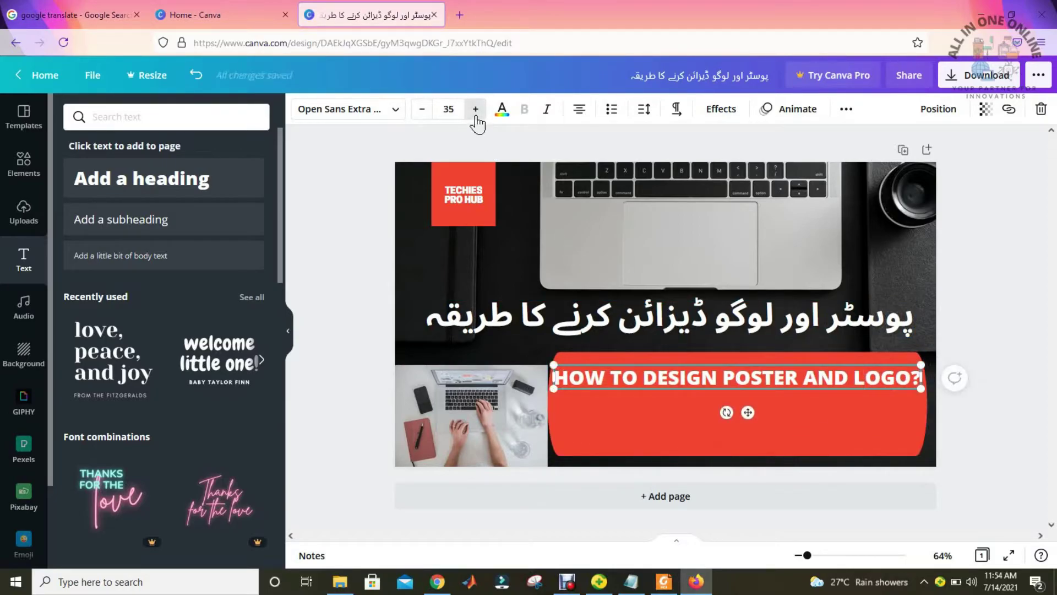
pyautogui.click(475, 116)
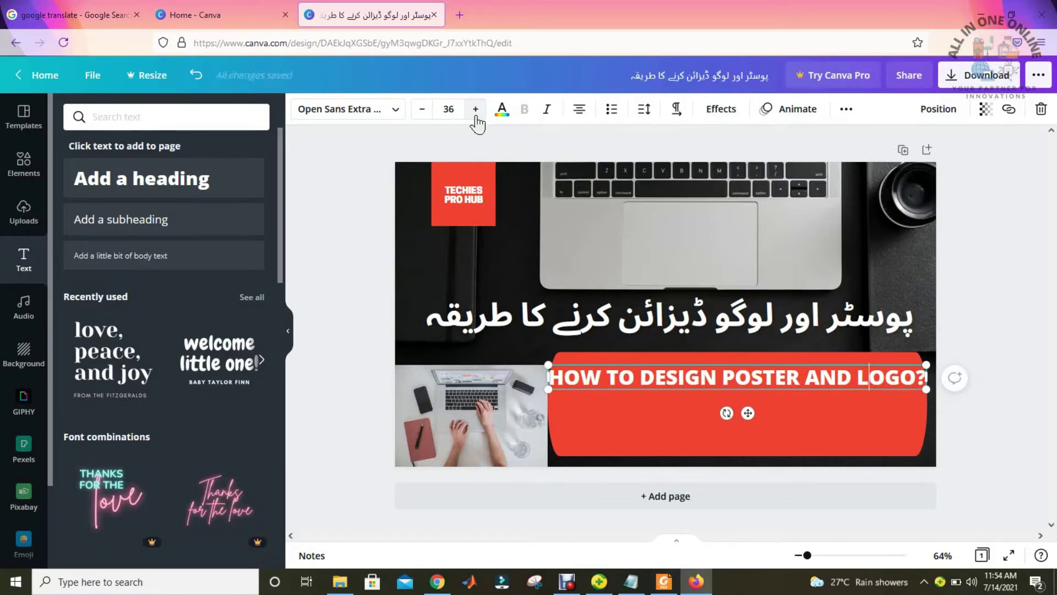
pyautogui.click(425, 111)
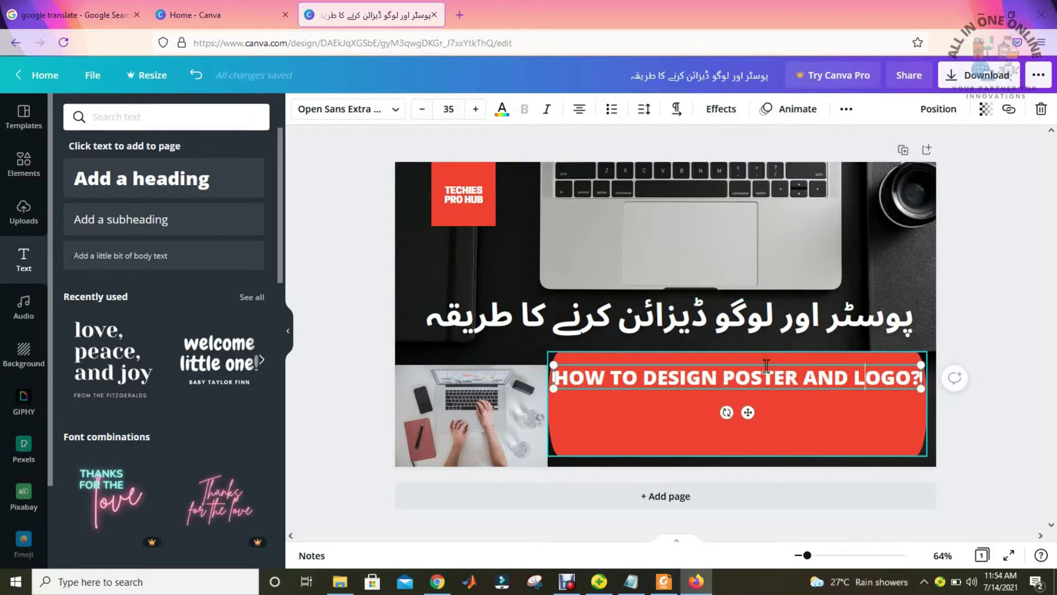
# Break the English heading into lines before "POSTER" and "AND", and add "THUMBNAILS" after "DESIGN".
pyautogui.click(797, 378)
pyautogui.press('Return')
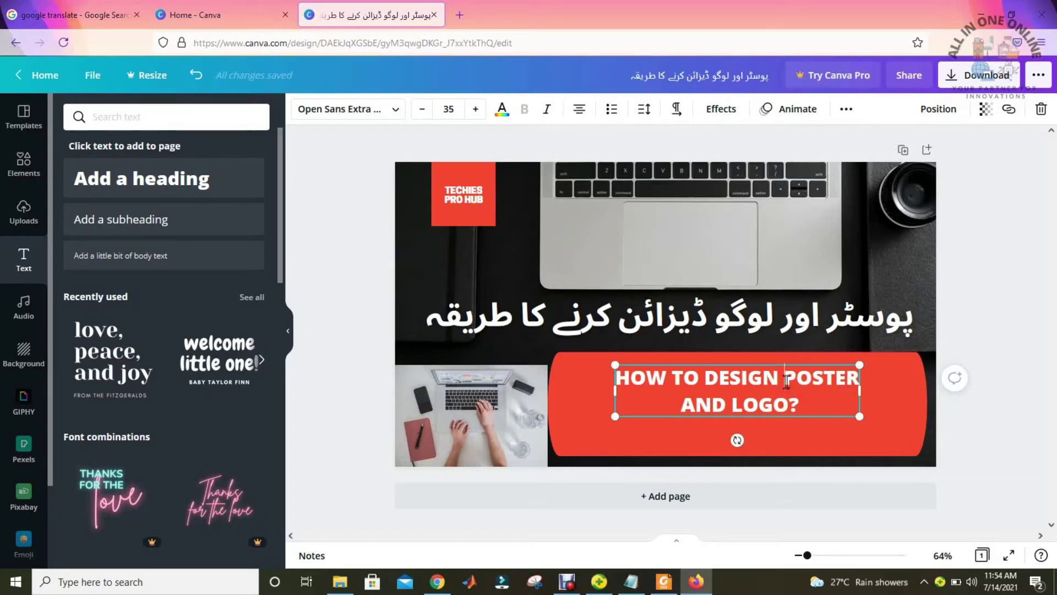
pyautogui.press('Return')
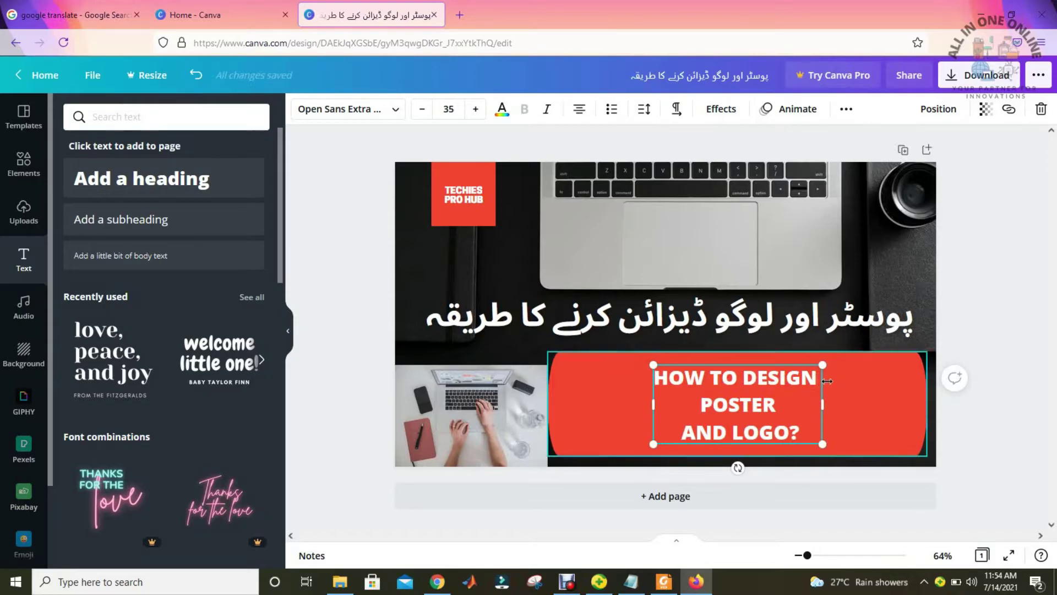
pyautogui.write('th')
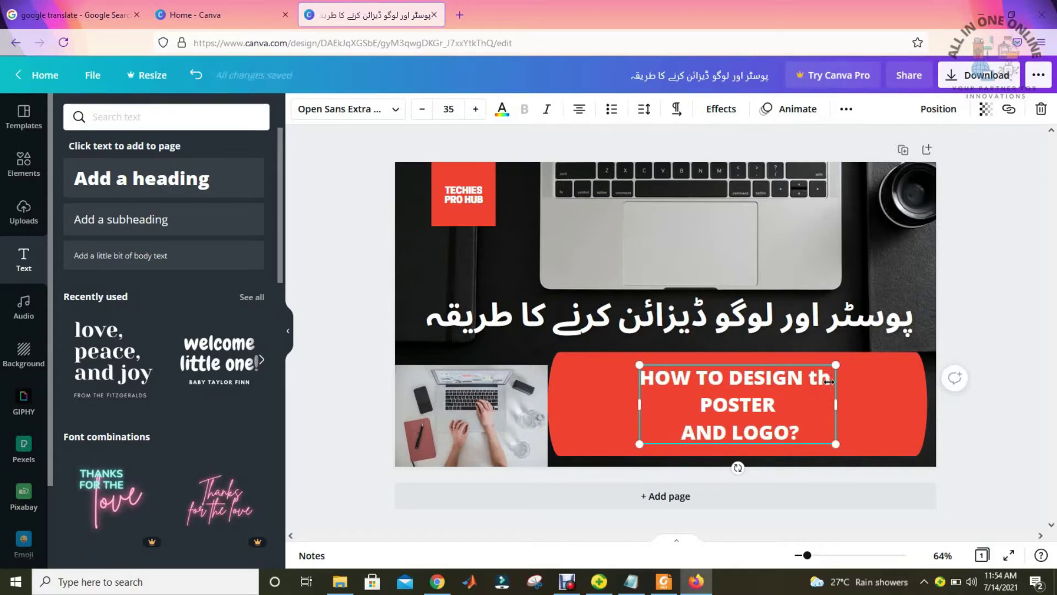
pyautogui.press('BackSpace')
pyautogui.press('BackSpace')
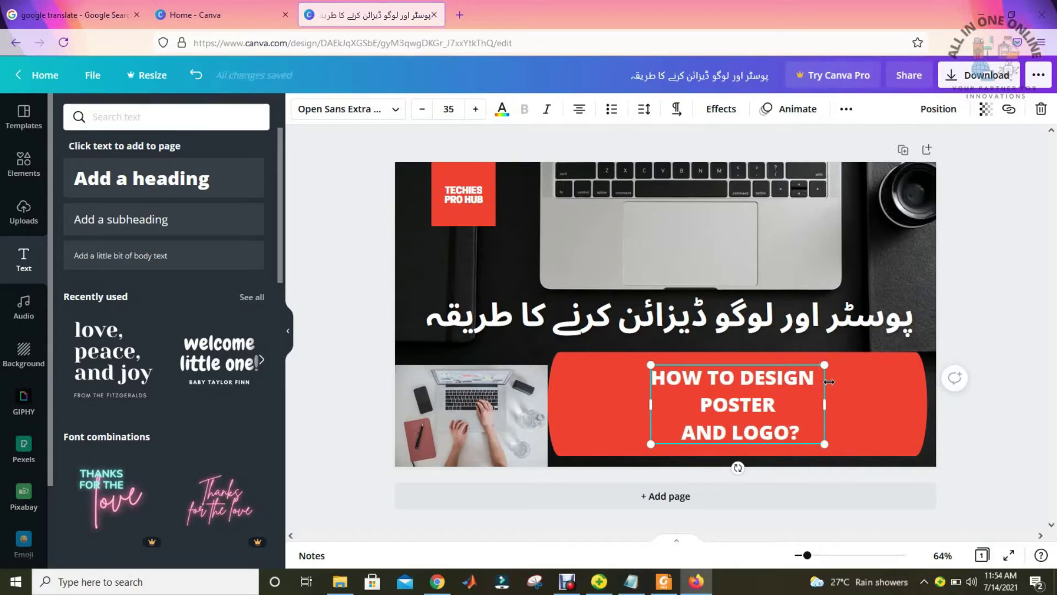
pyautogui.write('thumb')
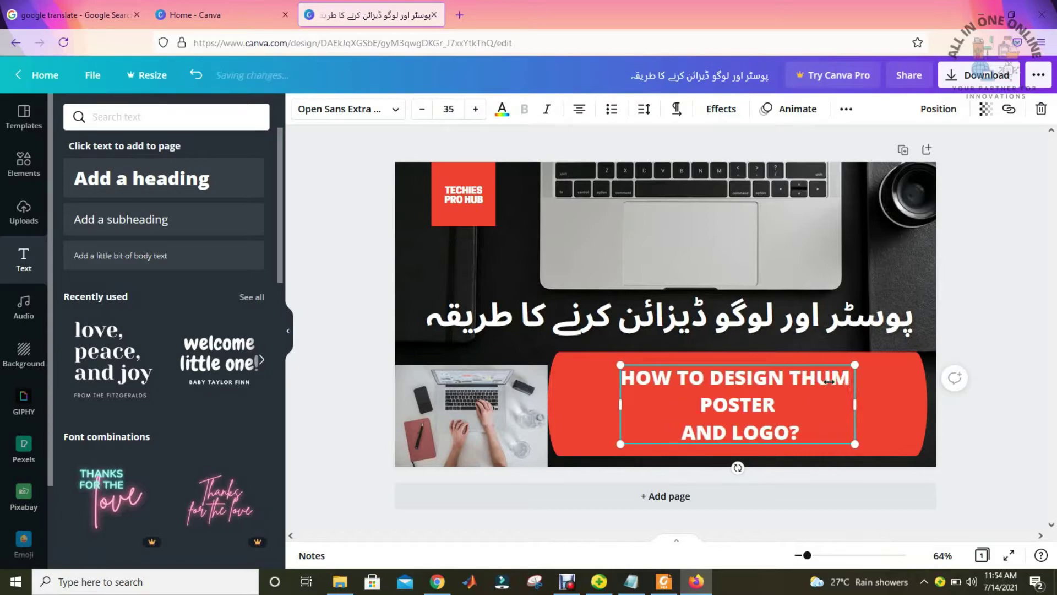
pyautogui.write('nails')
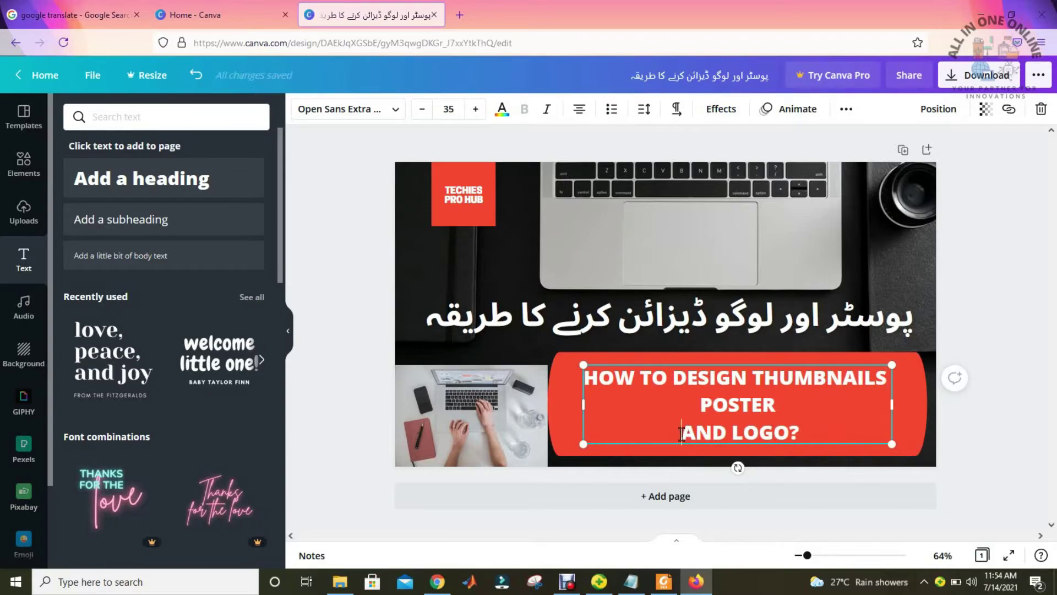
pyautogui.press('BackSpace')
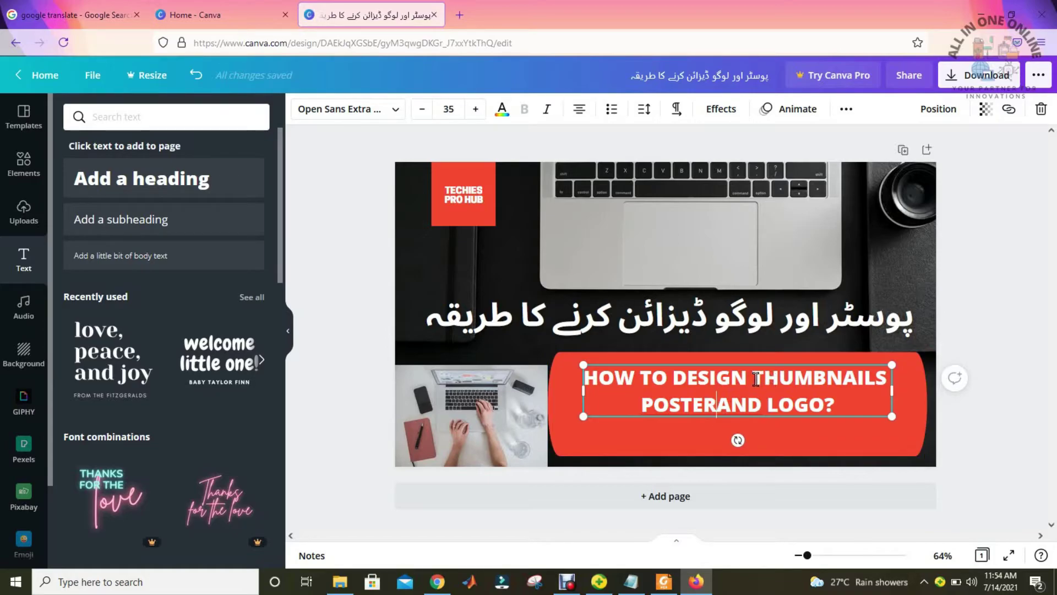
pyautogui.click(475, 108)
pyautogui.click(476, 108)
pyautogui.click(475, 109)
pyautogui.hotkey('ctrl', 'z')
pyautogui.hotkey('ctrl', 'z')
pyautogui.hotkey('ctrl', 'z')
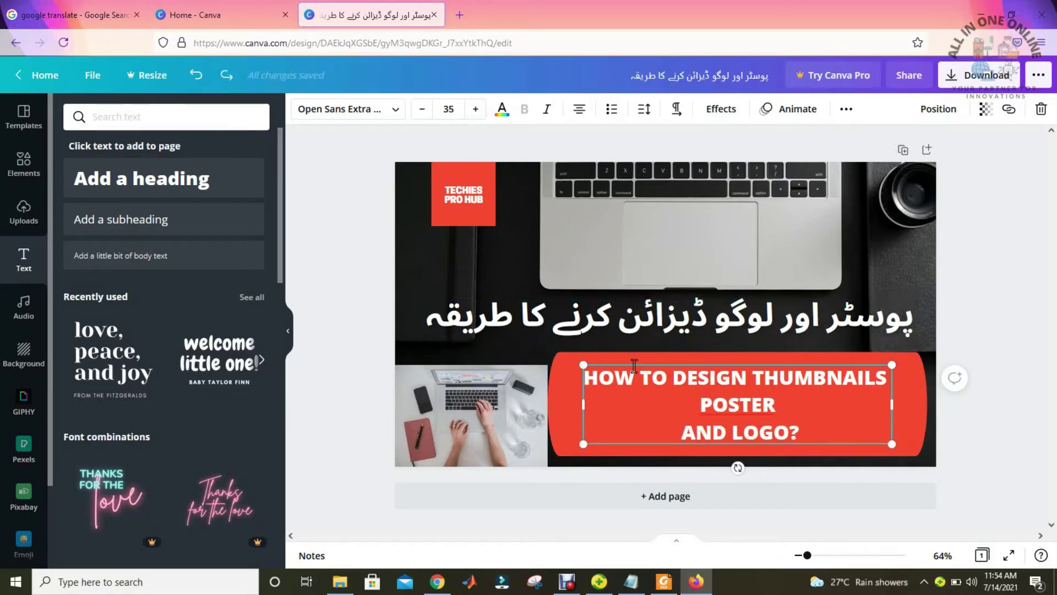
# Join the heading's "POSTER" and "AND LOGO?" lines into one and set the font size to 41.
pyautogui.press('BackSpace')
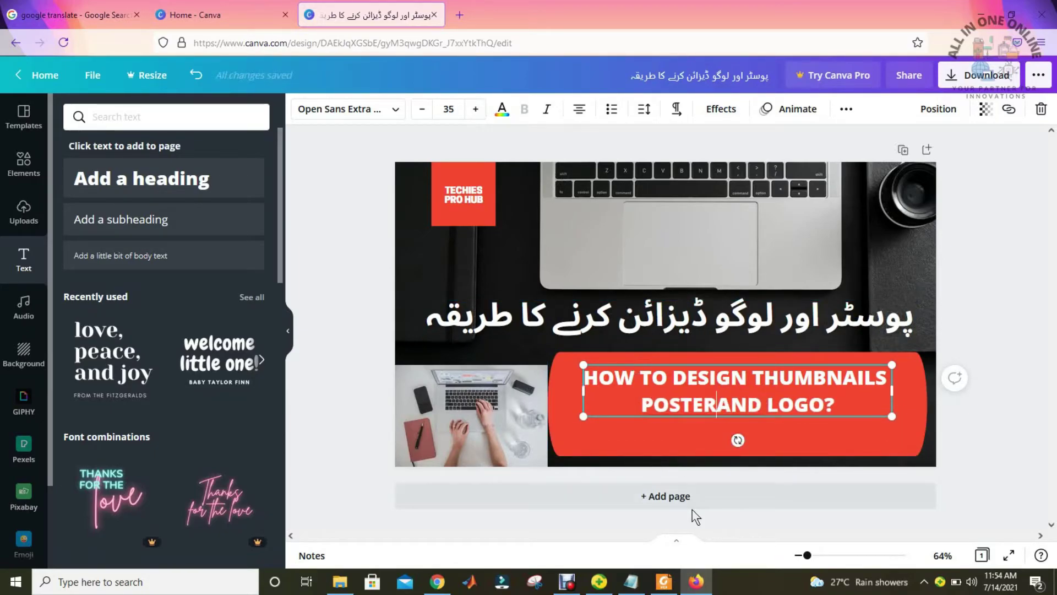
pyautogui.click(670, 438)
pyautogui.click(710, 402)
pyautogui.click(475, 109)
pyautogui.click(475, 109)
pyautogui.click(475, 109)
pyautogui.click(475, 109)
pyautogui.click(475, 109)
pyautogui.click(475, 109)
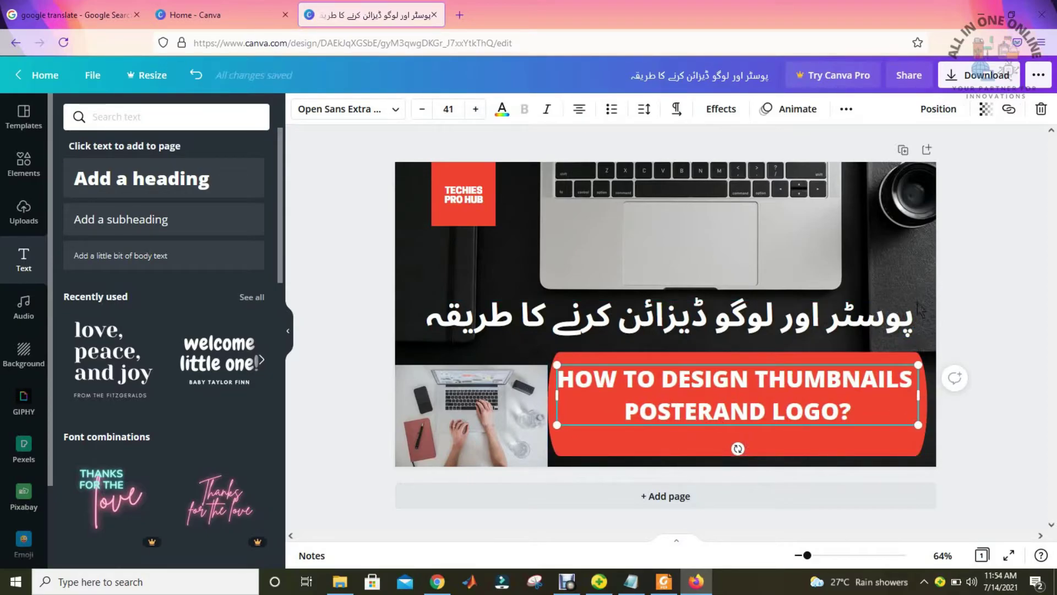
# Move the two-line English heading slightly down within the red block.
pyautogui.click(908, 317)
pyautogui.moveTo(881, 407); pyautogui.dragTo(881, 417)
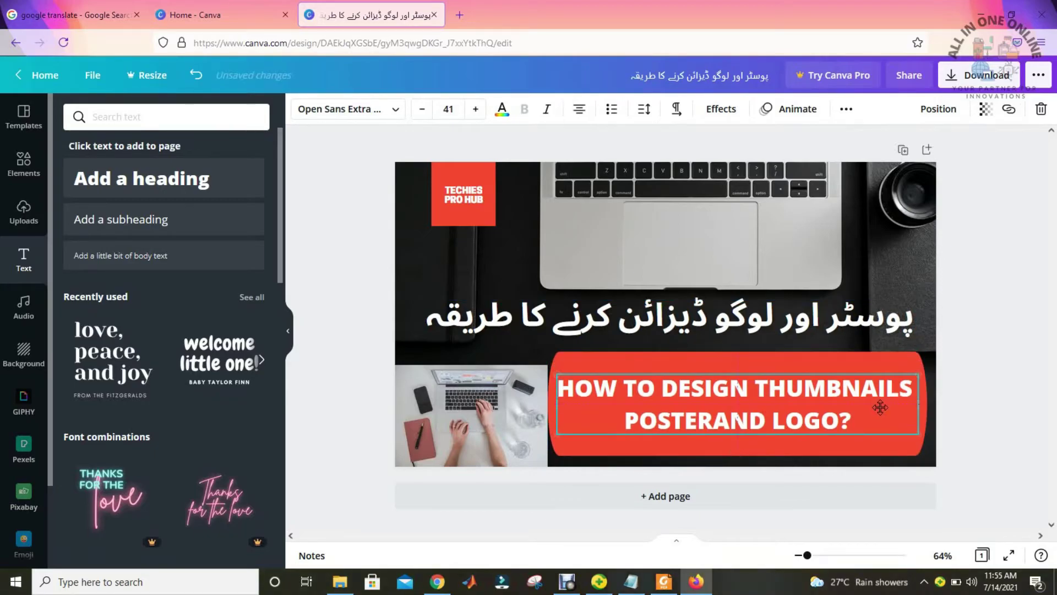
pyautogui.click(828, 353)
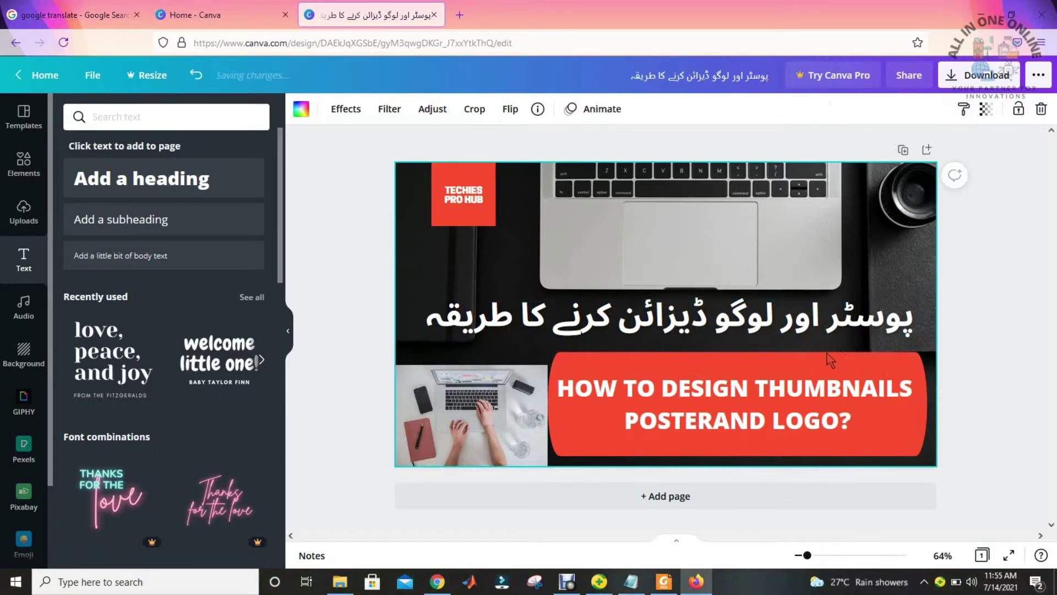
# Reduce the red block's height from its upper and lower edges so it fits closely around the heading.
pyautogui.click(821, 362)
pyautogui.moveTo(739, 359); pyautogui.dragTo(738, 372)
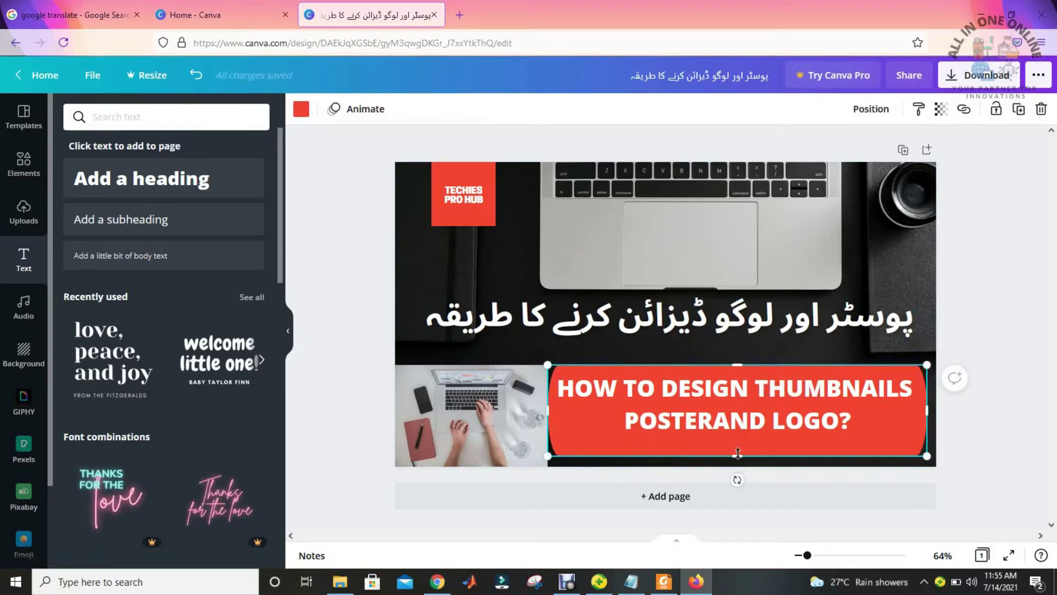
pyautogui.moveTo(738, 455); pyautogui.dragTo(738, 437)
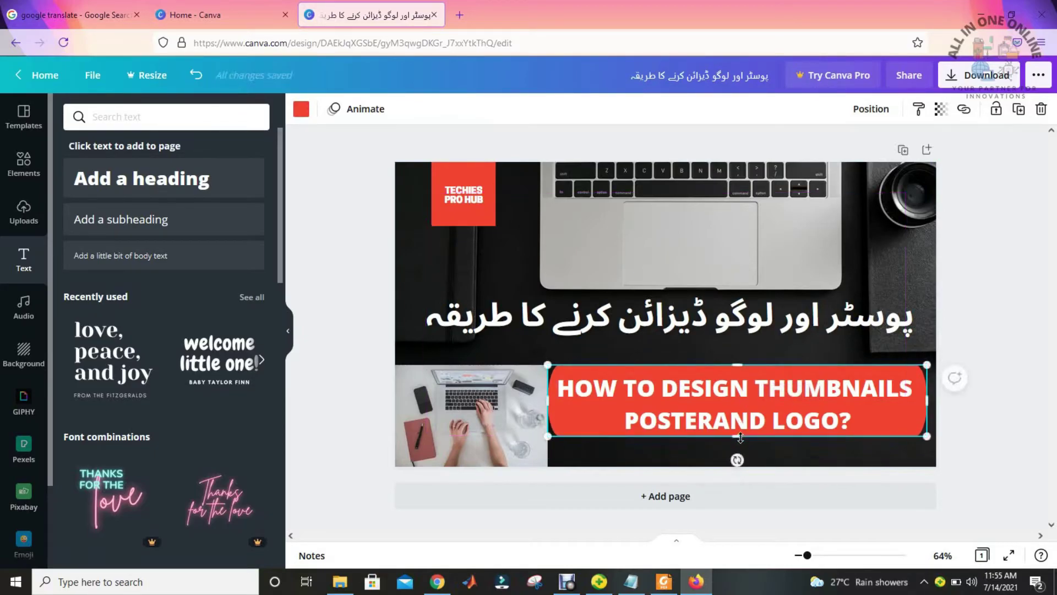
pyautogui.click(692, 256)
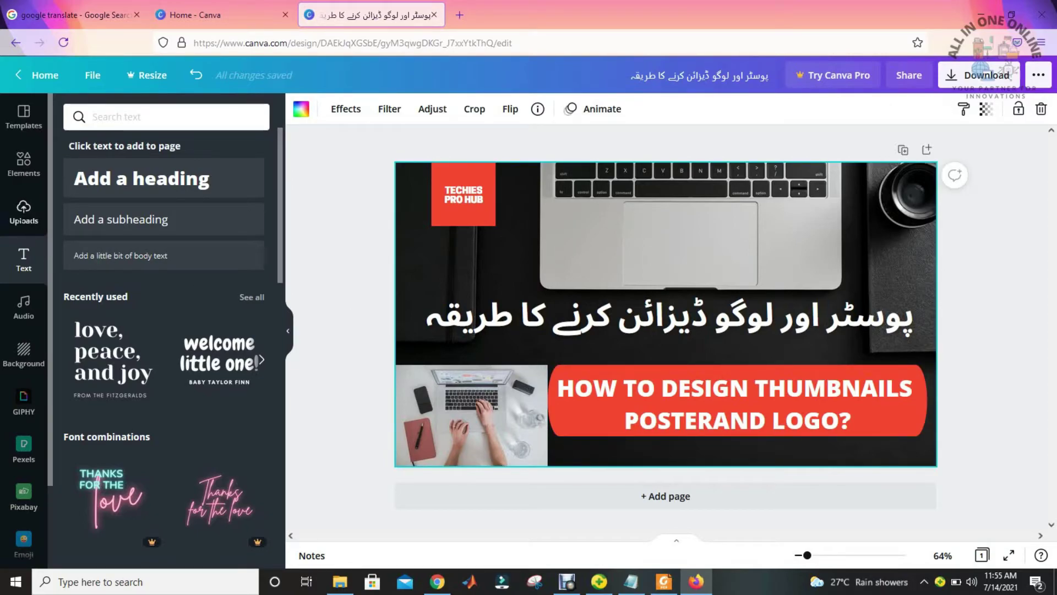
pyautogui.click(23, 212)
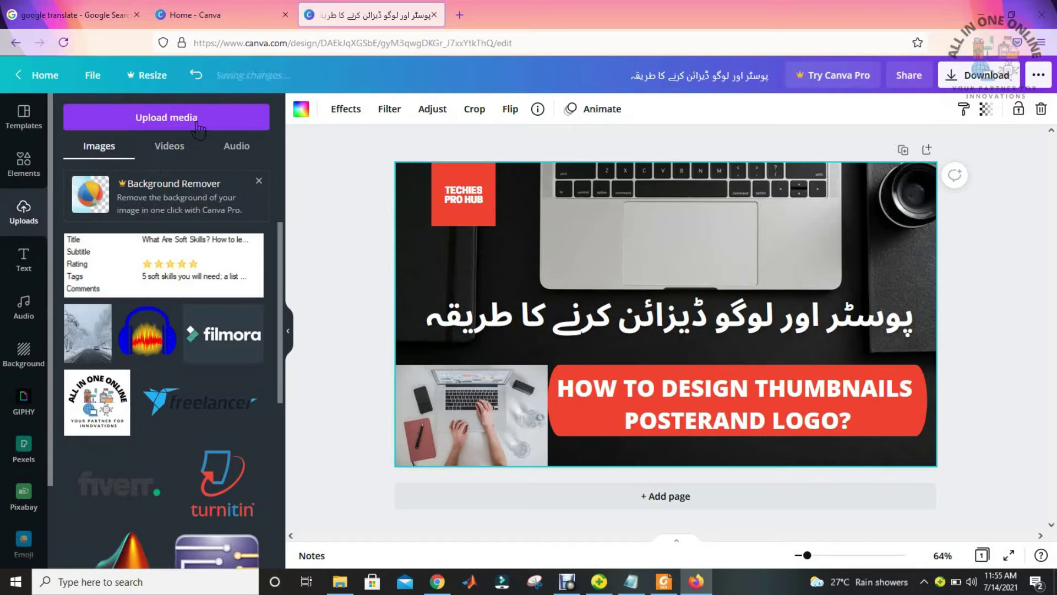
pyautogui.scroll(-10, 267, 384)
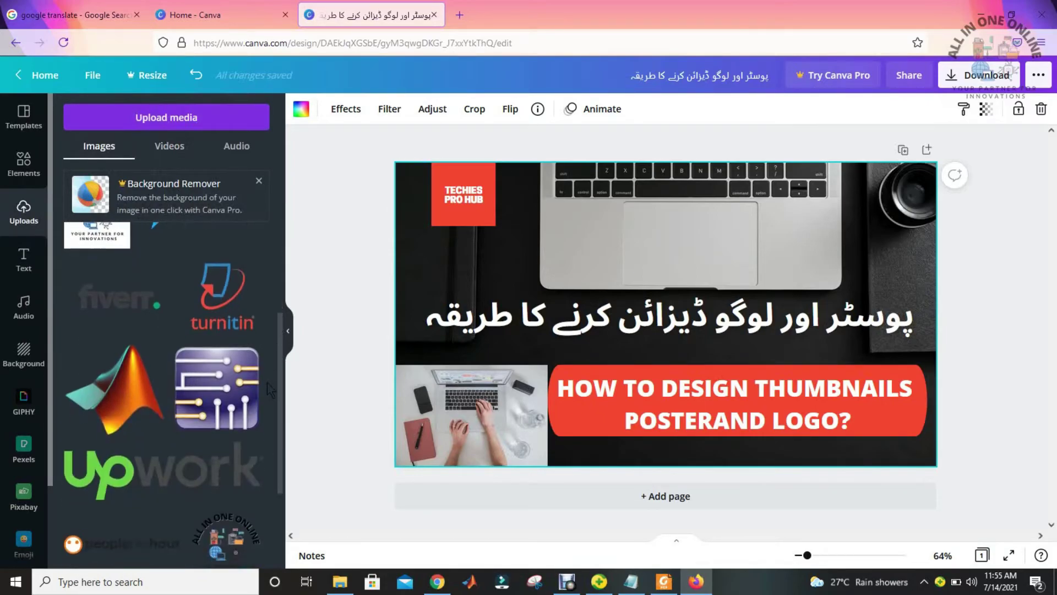
pyautogui.scroll(6, 266, 456)
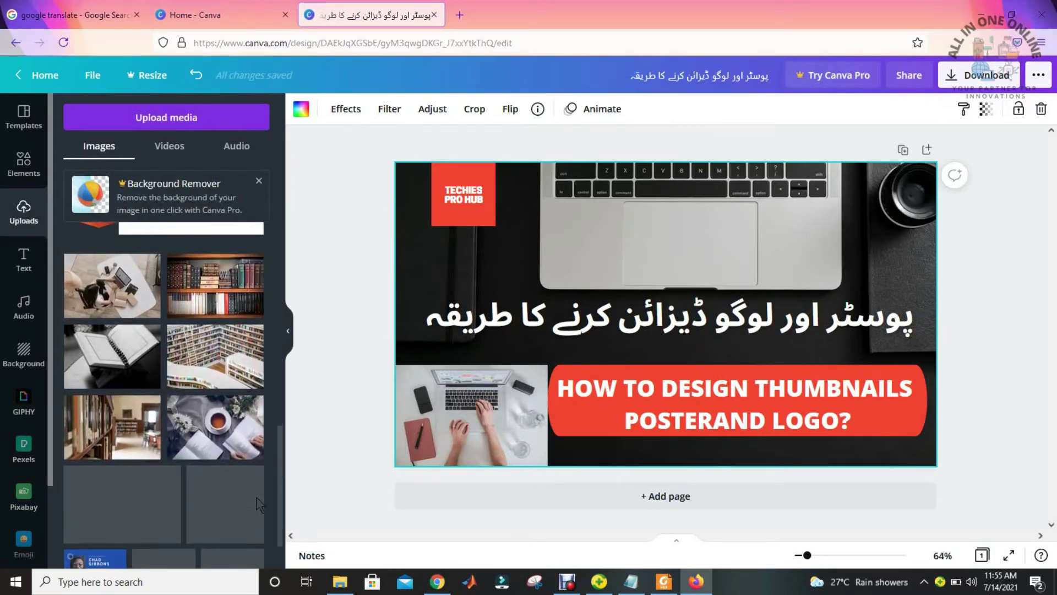
pyautogui.scroll(5, 273, 370)
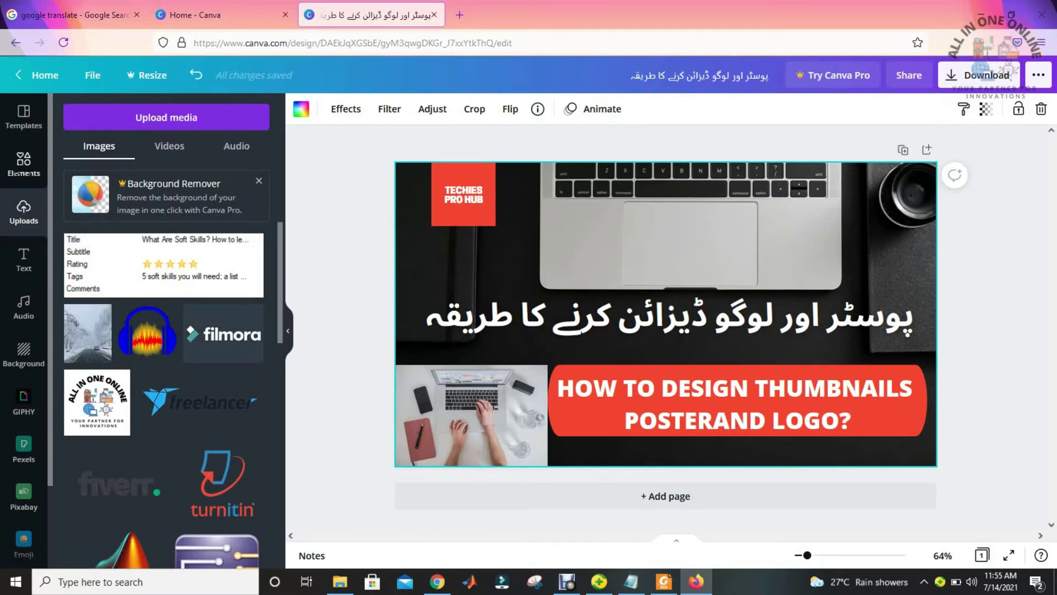
# Search the design elements for "CANVA".
pyautogui.click(24, 162)
pyautogui.click(164, 118)
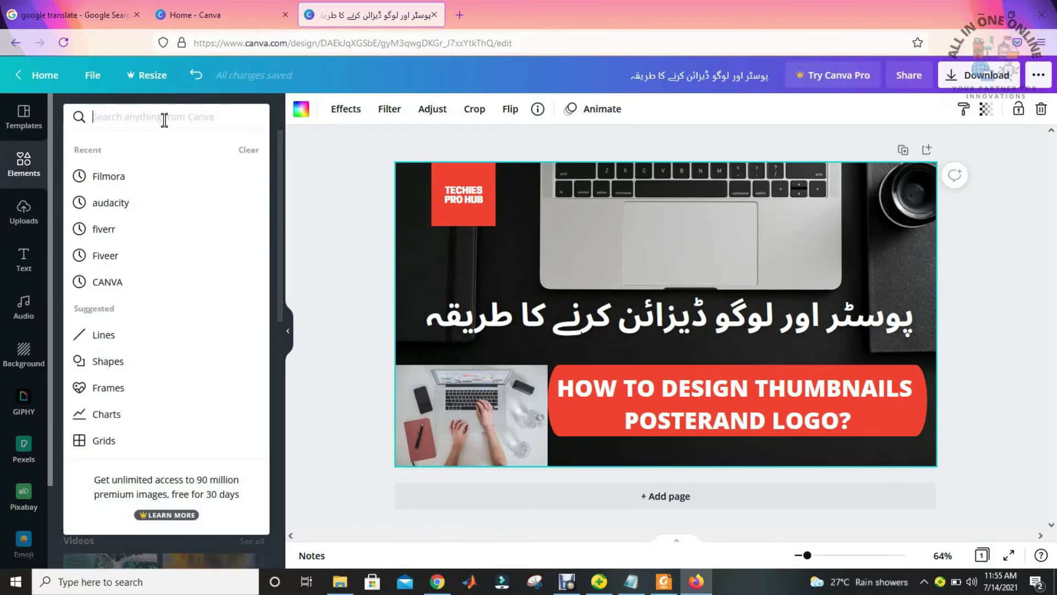
pyautogui.write('CAN')
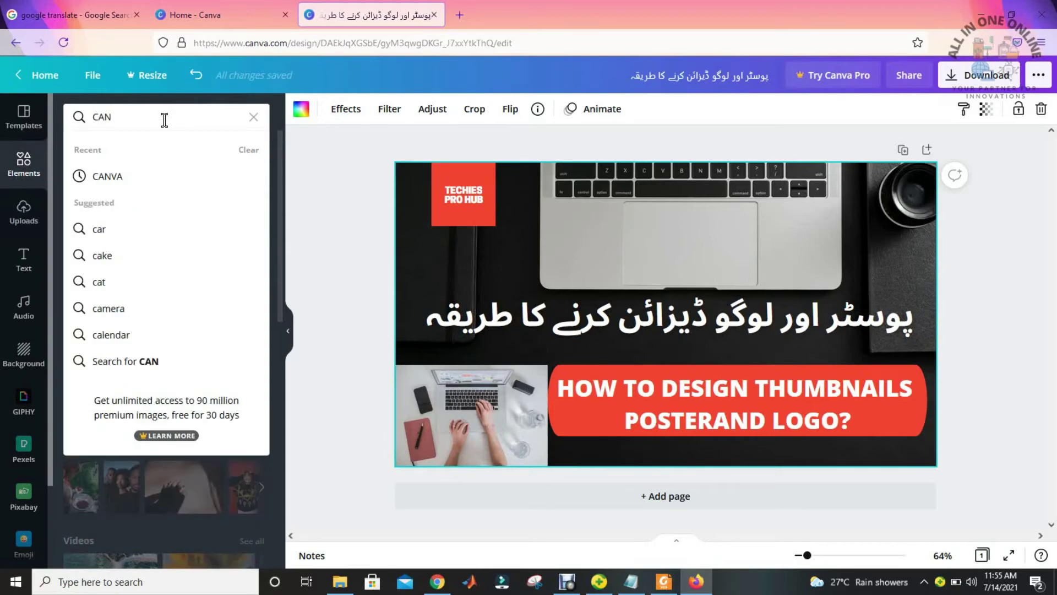
pyautogui.write('VA')
pyautogui.press('Return')
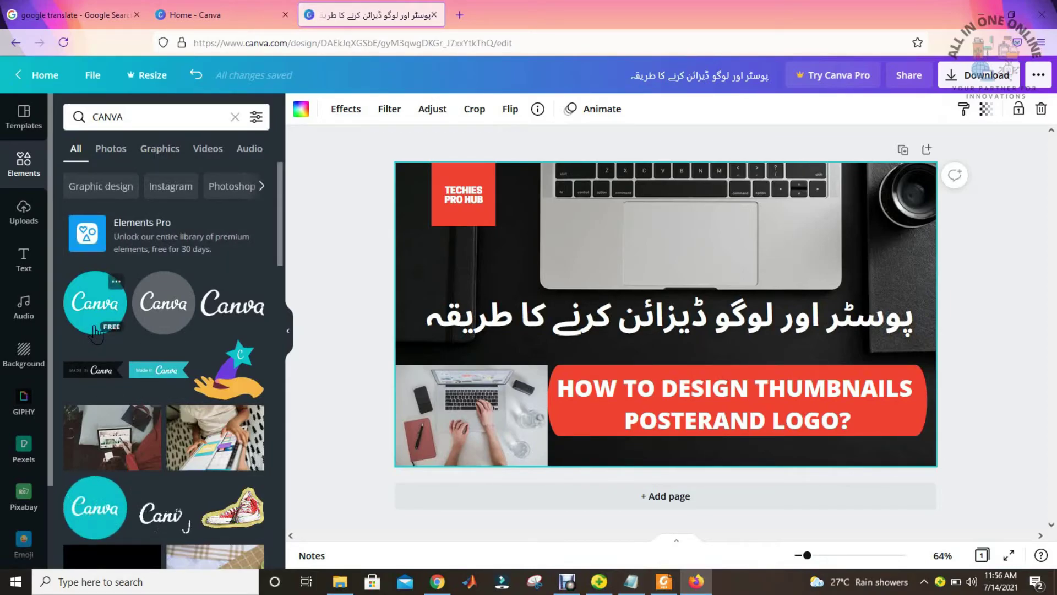
# Add the round teal Canva logo, move it up onto the laptop above the Urdu title, and shrink it.
pyautogui.click(97, 329)
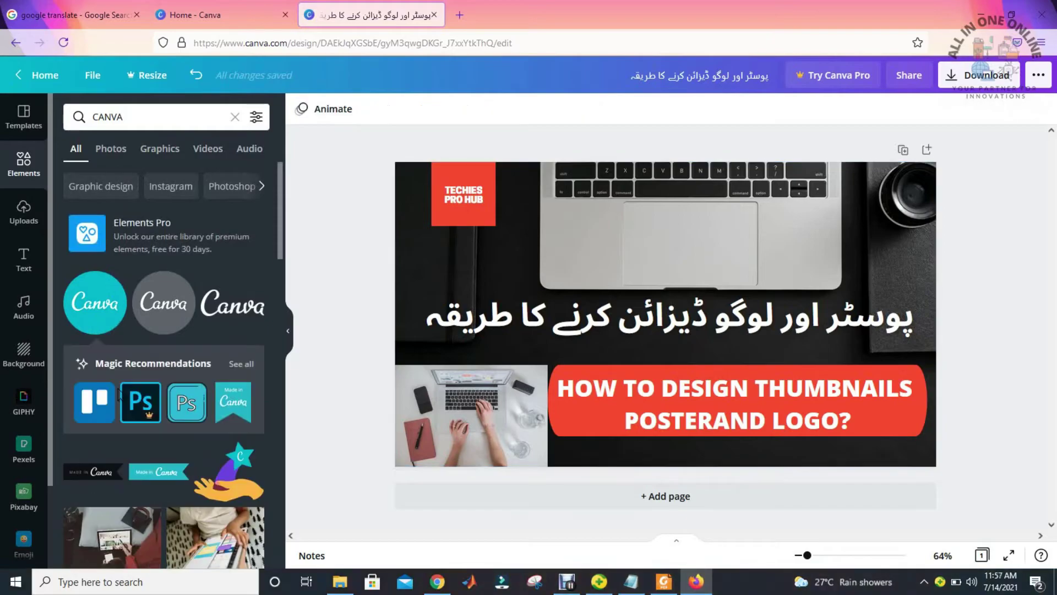
pyautogui.click(104, 319)
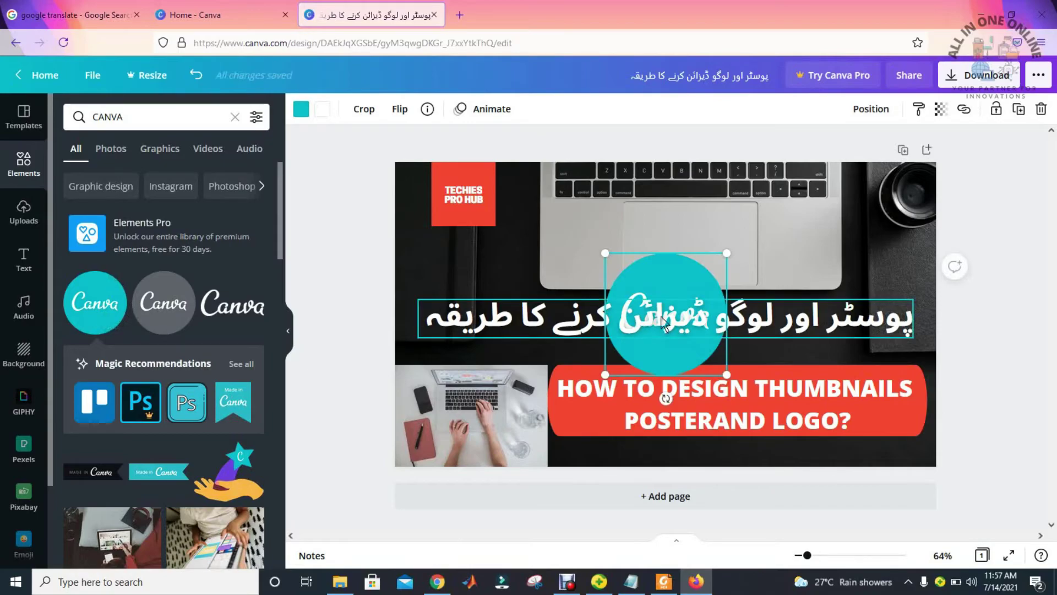
pyautogui.moveTo(669, 269); pyautogui.dragTo(678, 210)
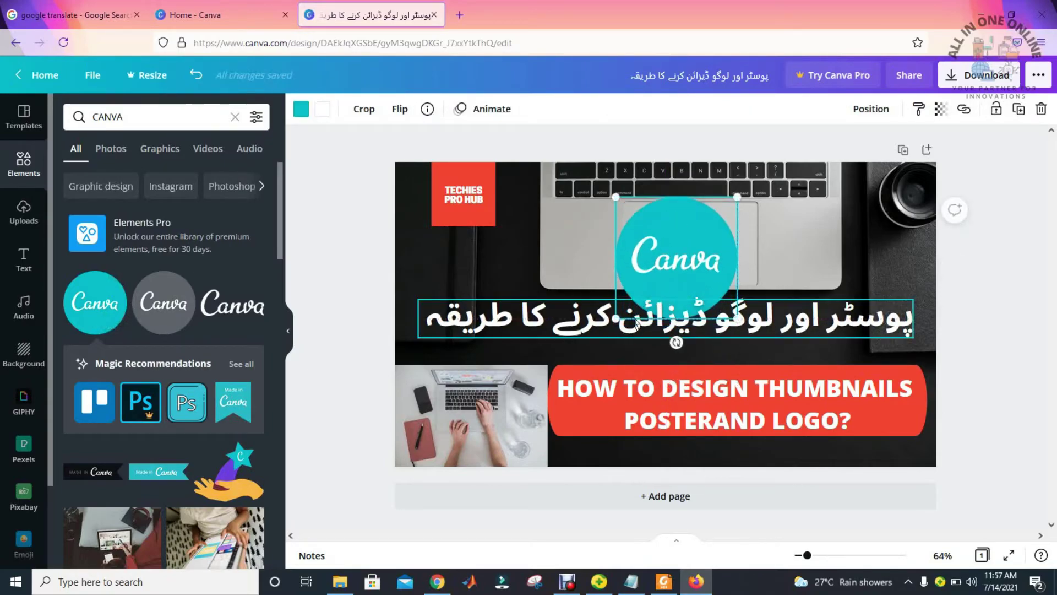
pyautogui.moveTo(621, 307); pyautogui.dragTo(686, 263)
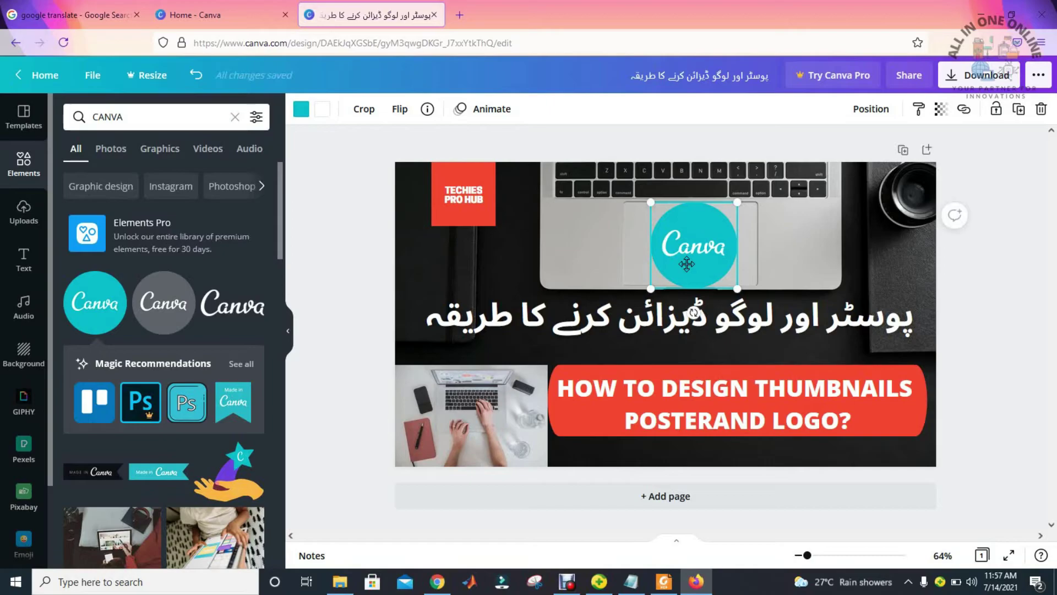
# Delete the "TECHIES PRO HUB" text from the red square in the thumbnail's upper-left area.
pyautogui.click(465, 207)
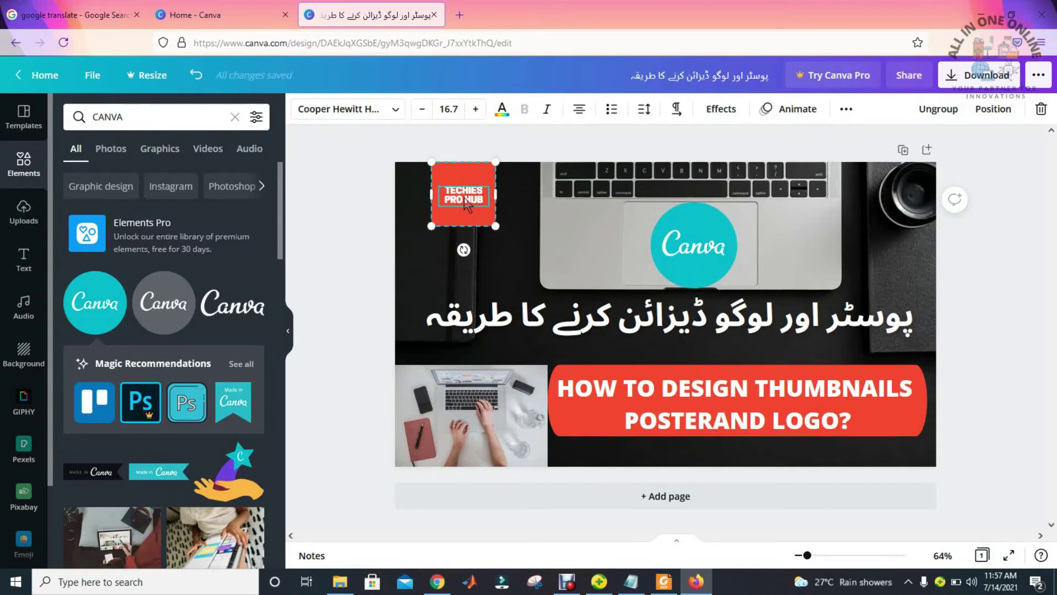
pyautogui.click(465, 204)
pyautogui.press('Delete')
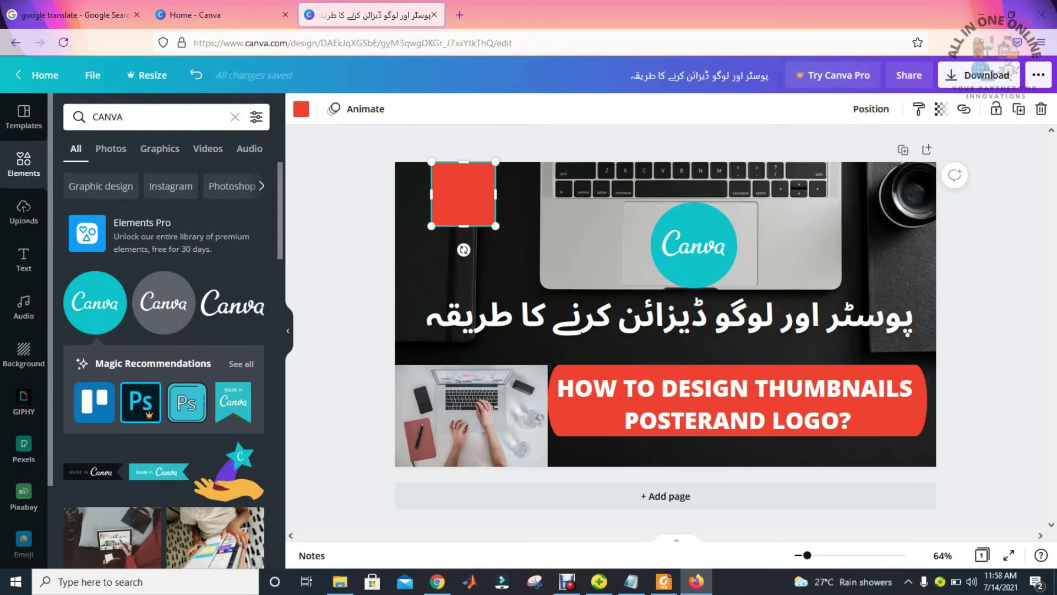
# Add the uploaded All In One Online logo, move it over the upper-left red square, and shrink it.
pyautogui.click(24, 212)
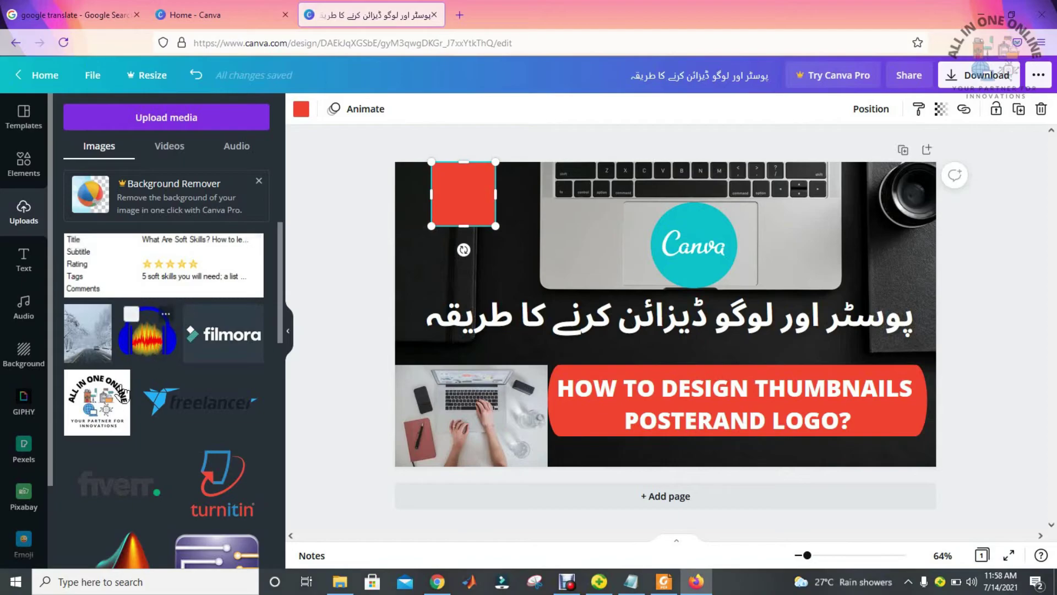
pyautogui.click(107, 398)
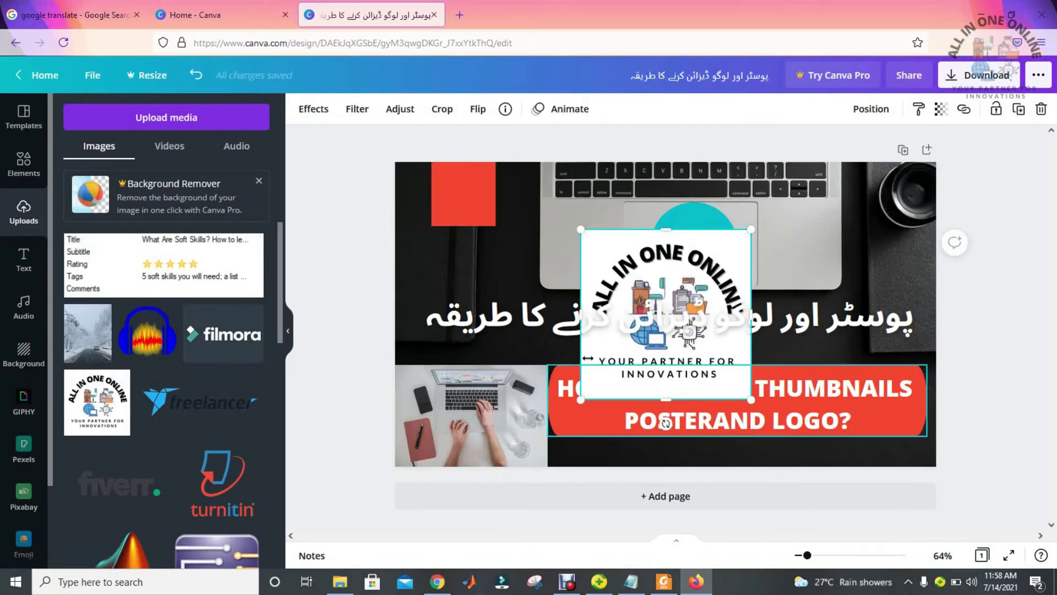
pyautogui.moveTo(650, 274); pyautogui.dragTo(447, 195)
pyautogui.moveTo(388, 330); pyautogui.dragTo(435, 282)
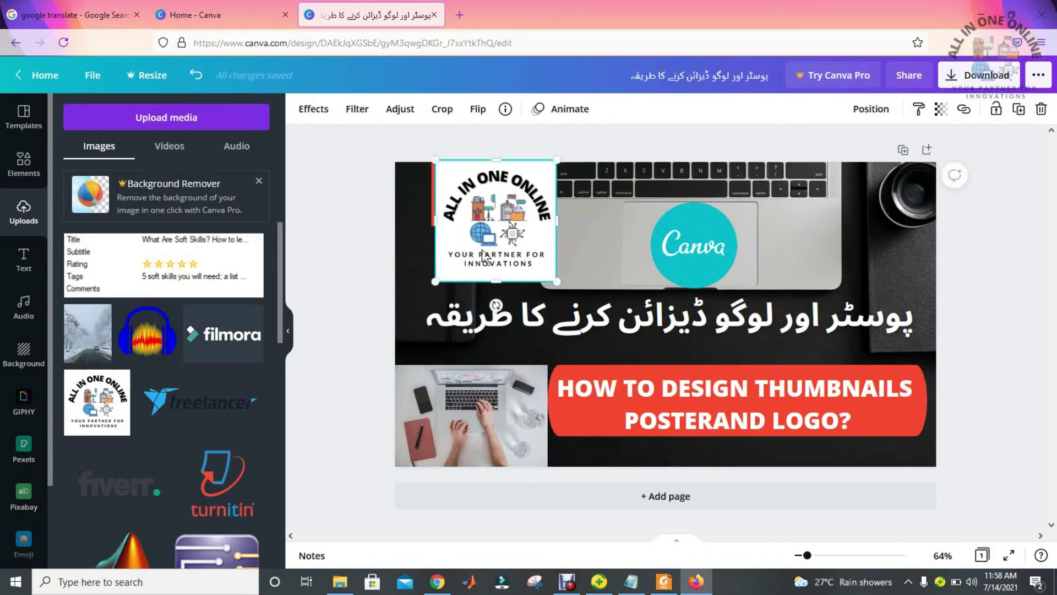
# Move the All In One Online logo into the thumbnail's upper-left corner to cover the red square, and shift and slightly shrink the Canva logo.
pyautogui.moveTo(484, 249); pyautogui.dragTo(451, 251)
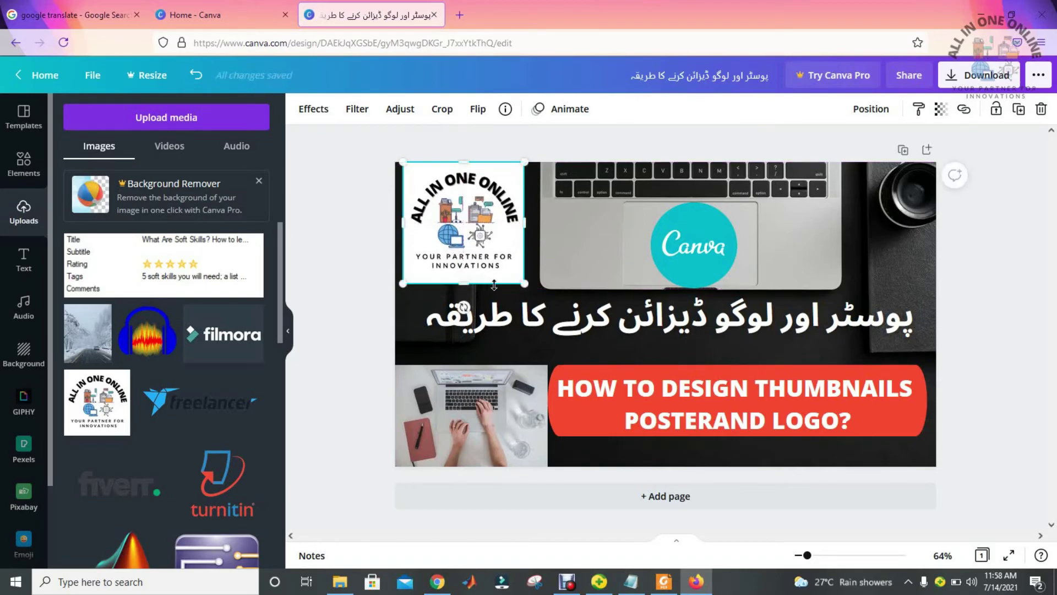
pyautogui.click(359, 287)
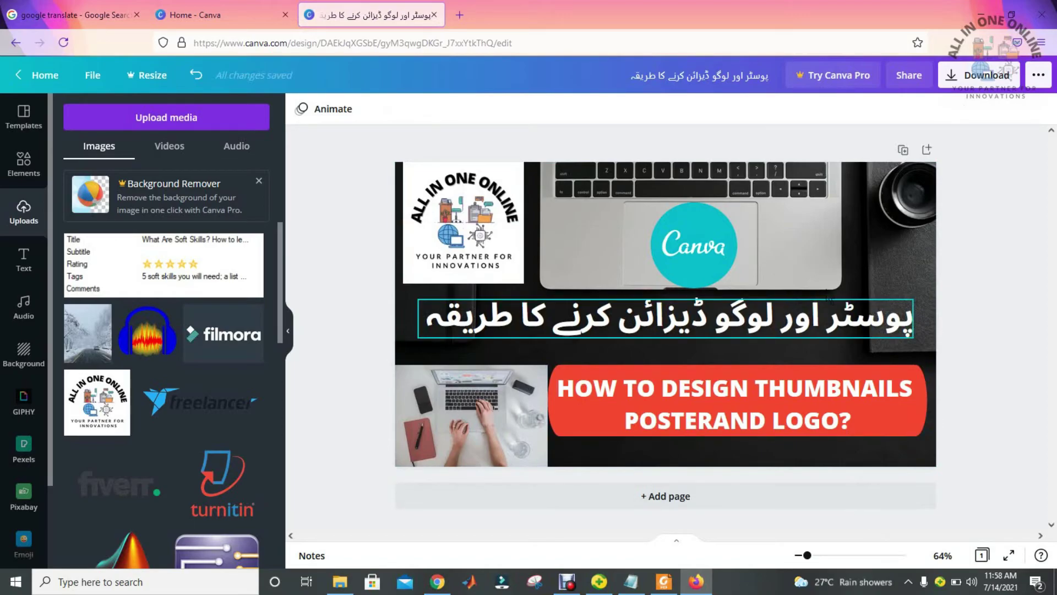
pyautogui.moveTo(703, 243); pyautogui.dragTo(698, 238)
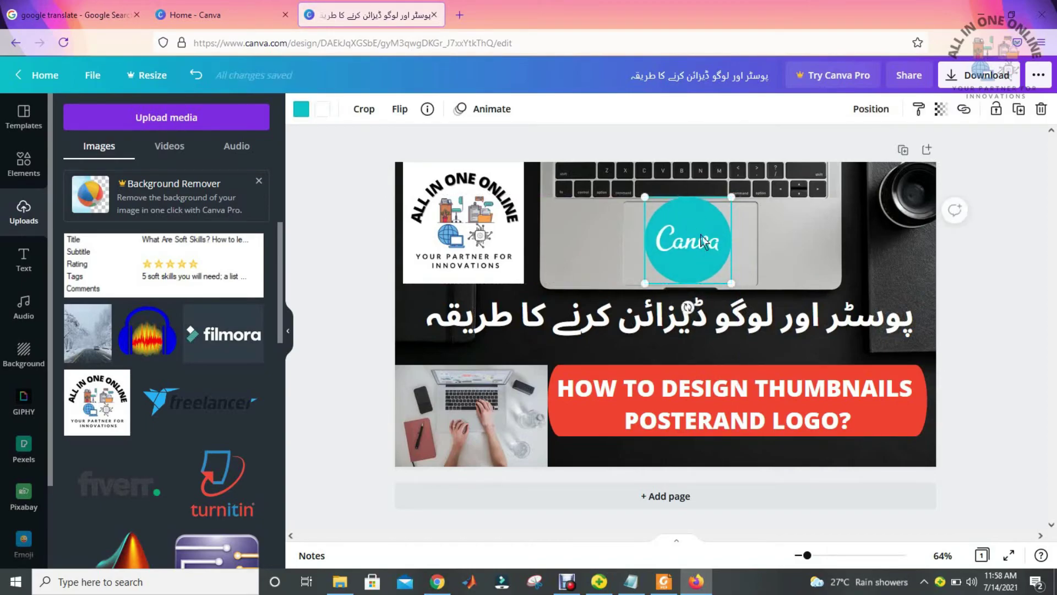
pyautogui.moveTo(734, 198); pyautogui.dragTo(727, 204)
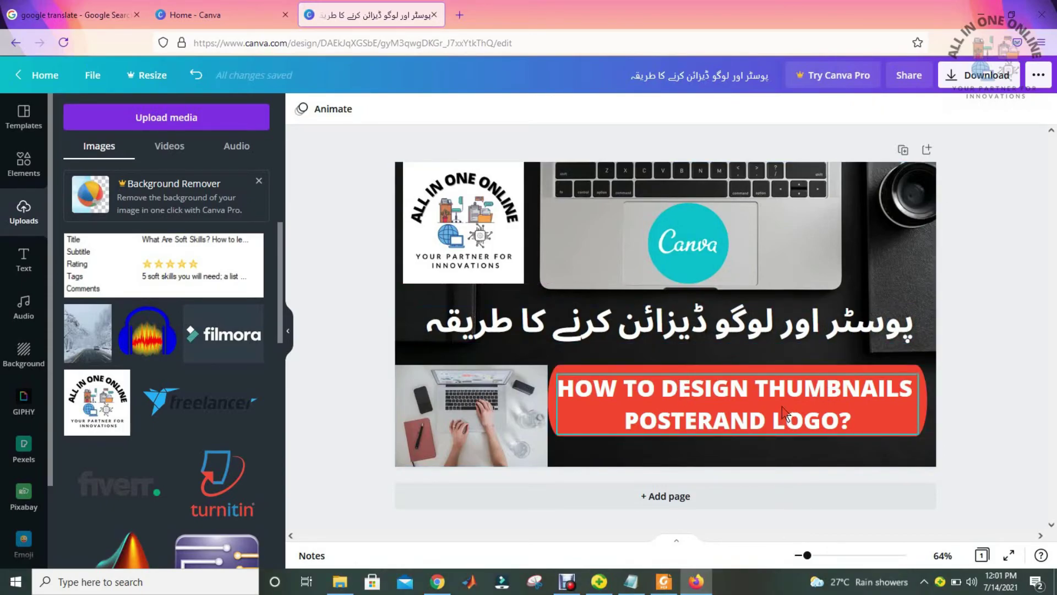
# Move the English title slightly up within its red rounded banner and deselect it.
pyautogui.moveTo(785, 410); pyautogui.dragTo(785, 407)
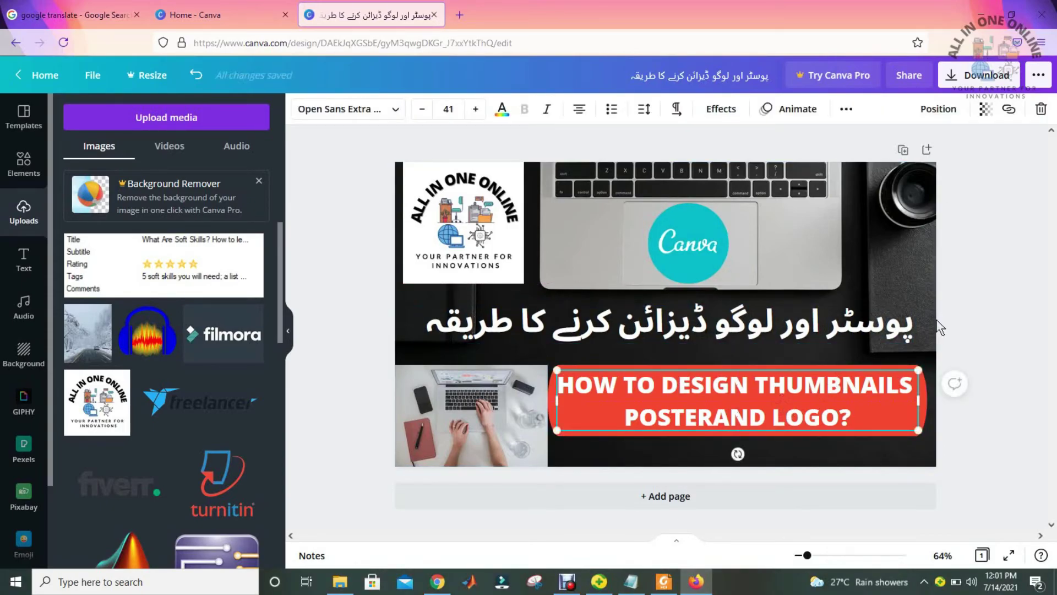
pyautogui.click(917, 285)
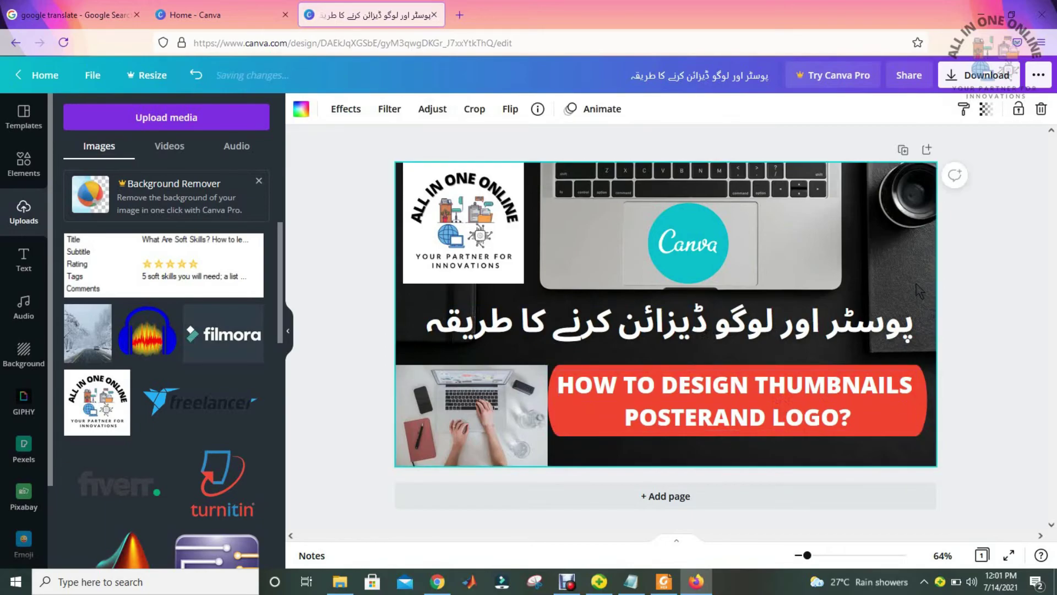
pyautogui.click(1004, 250)
# Review the available download file types and download the finished thumbnail as a PNG.
pyautogui.click(988, 84)
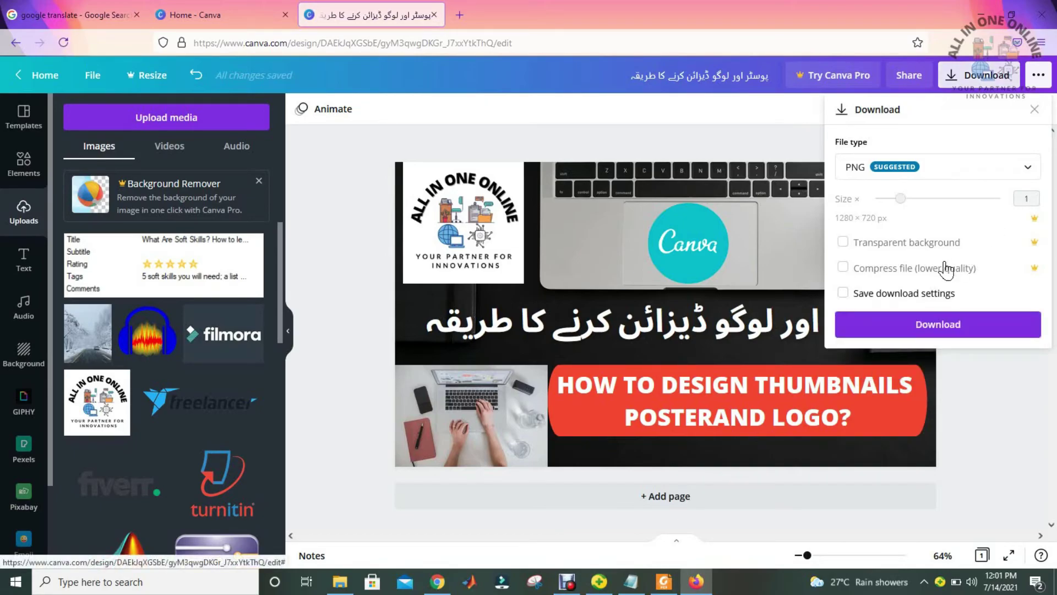
pyautogui.click(994, 169)
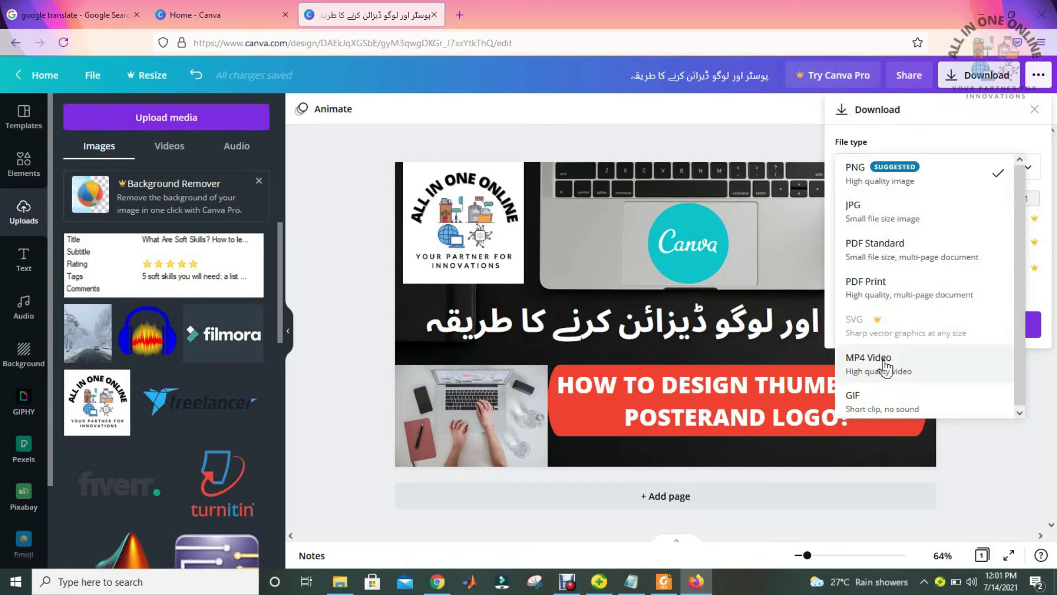
pyautogui.moveTo(1019, 258); pyautogui.dragTo(1018, 275)
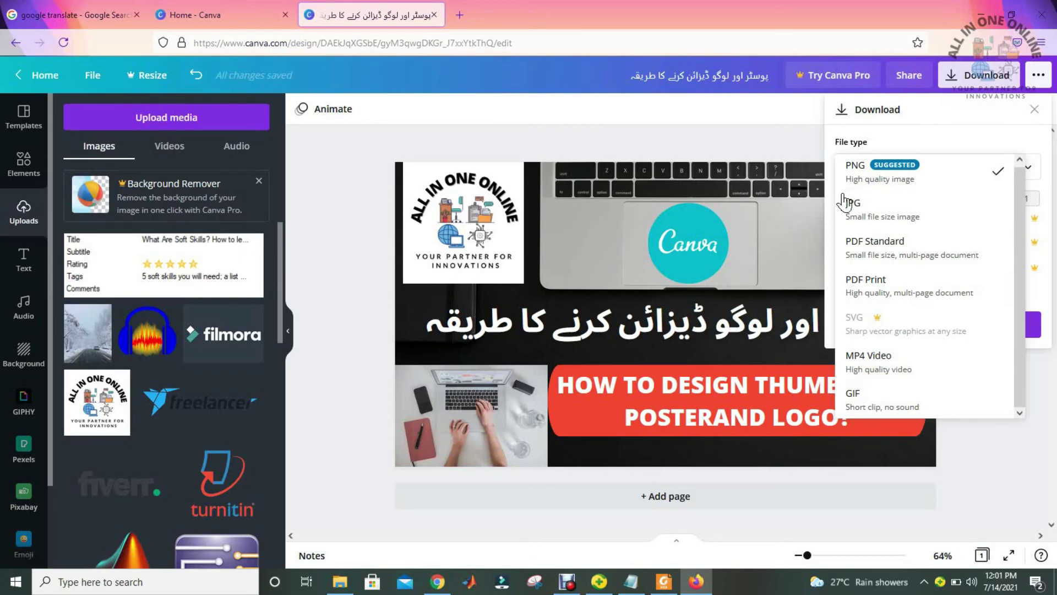
pyautogui.click(916, 175)
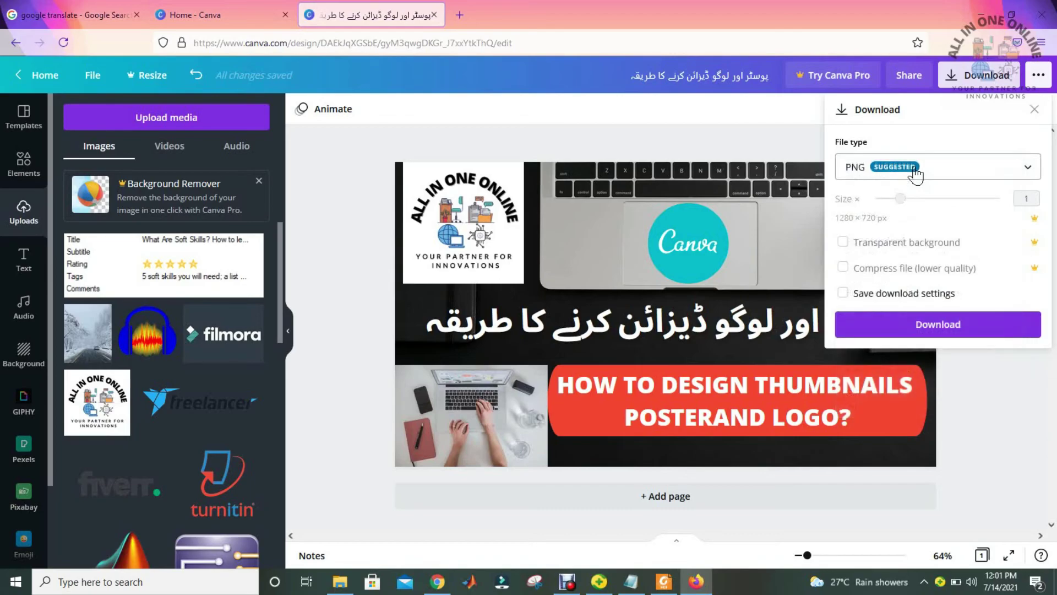
pyautogui.click(942, 326)
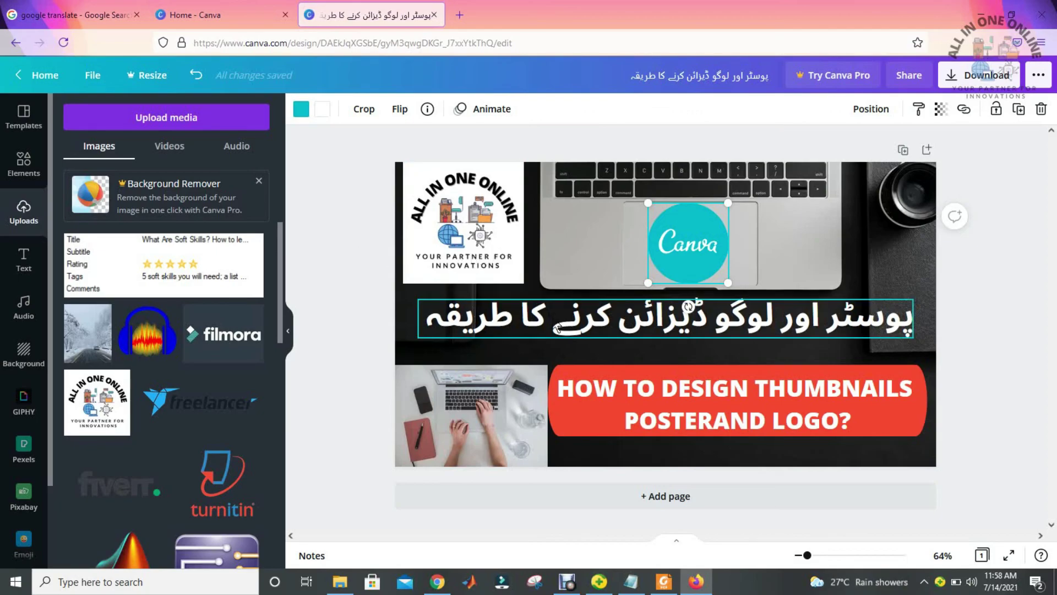
# Move the Urdu title slightly down, away from the Canva logo, keeping it centred horizontally on the thumbnail.
pyautogui.moveTo(558, 329); pyautogui.dragTo(558, 334)
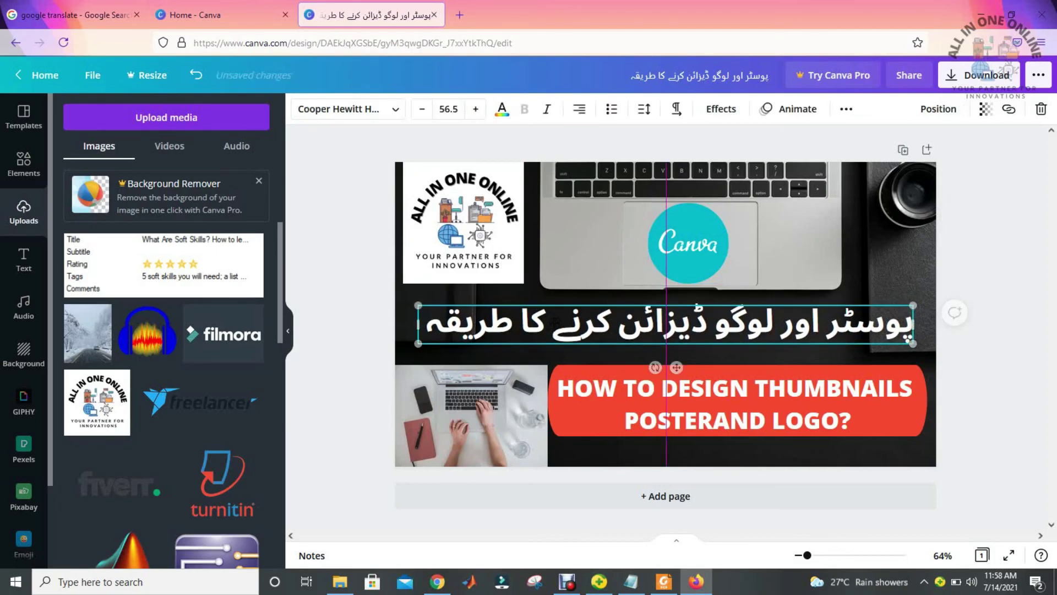
pyautogui.click(1014, 296)
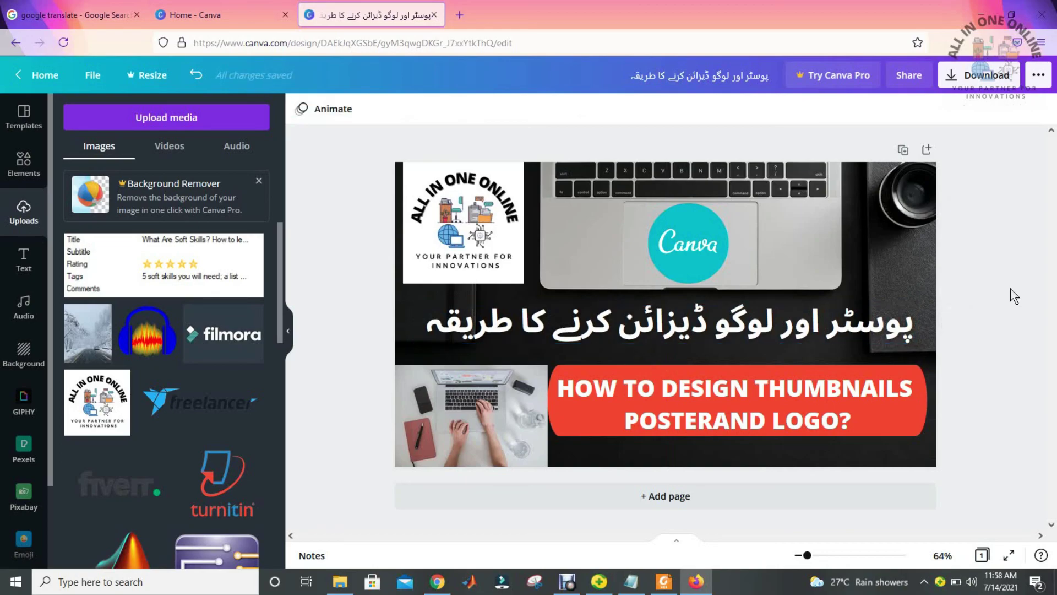